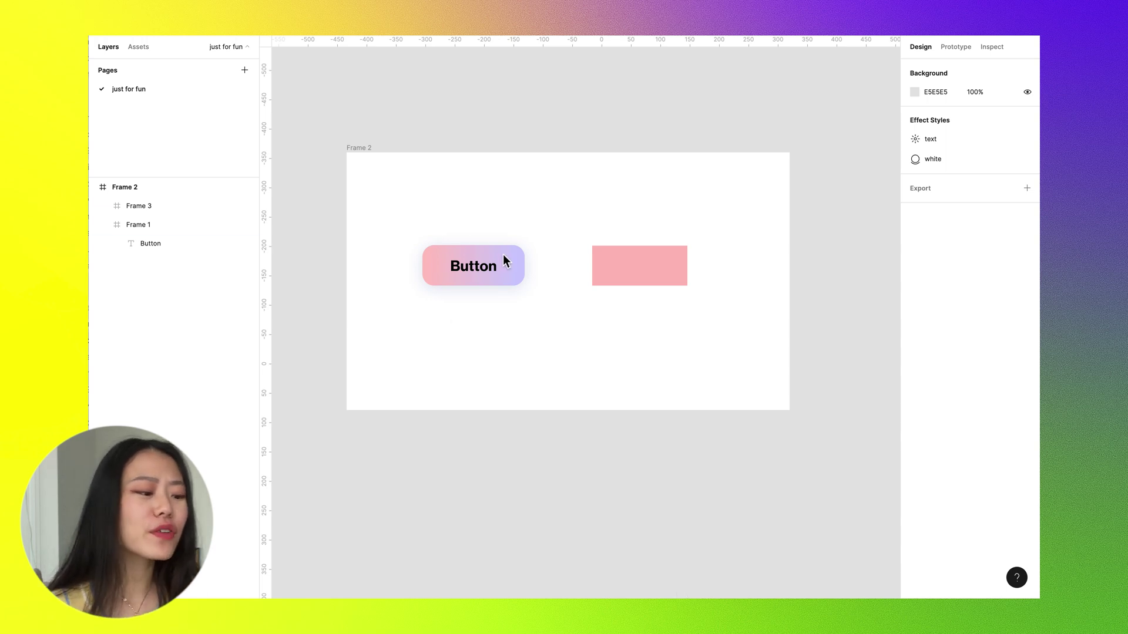
Step: Paste the gradient Button frame's copied properties onto the flat pink rectangle
left_click(517, 261)
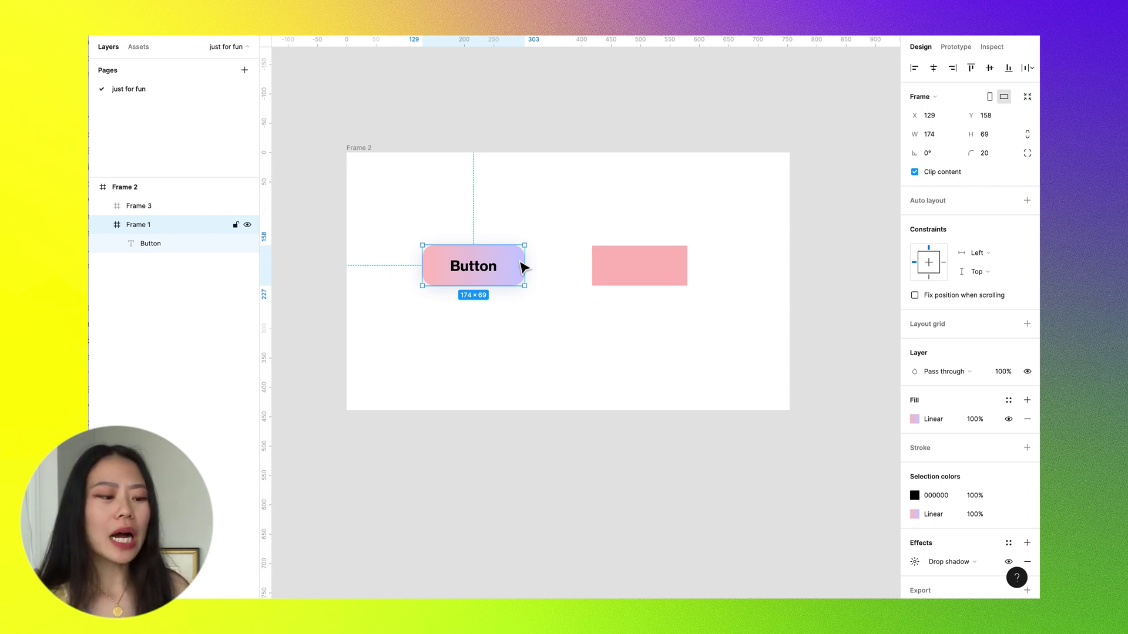
left_click(634, 257)
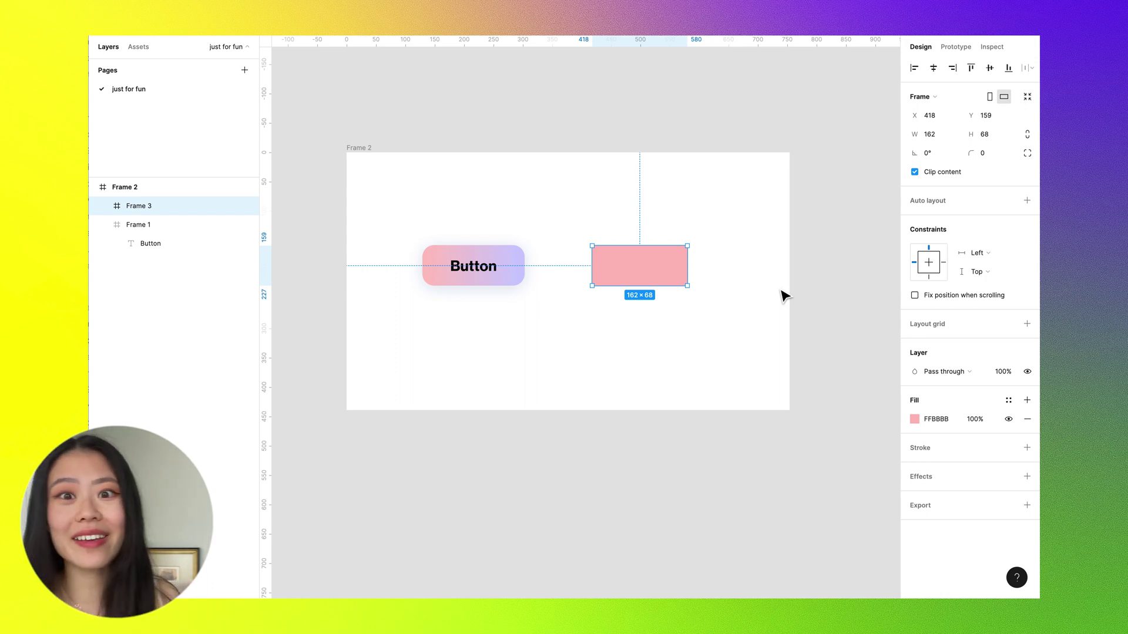
left_click(512, 276)
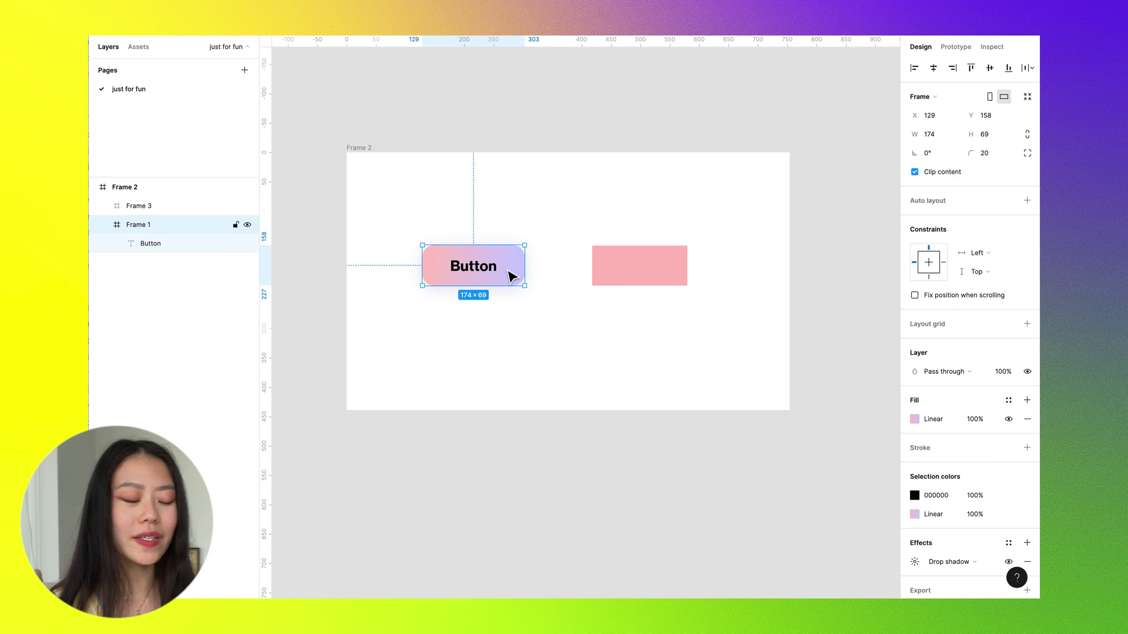
key("super+alt+c")
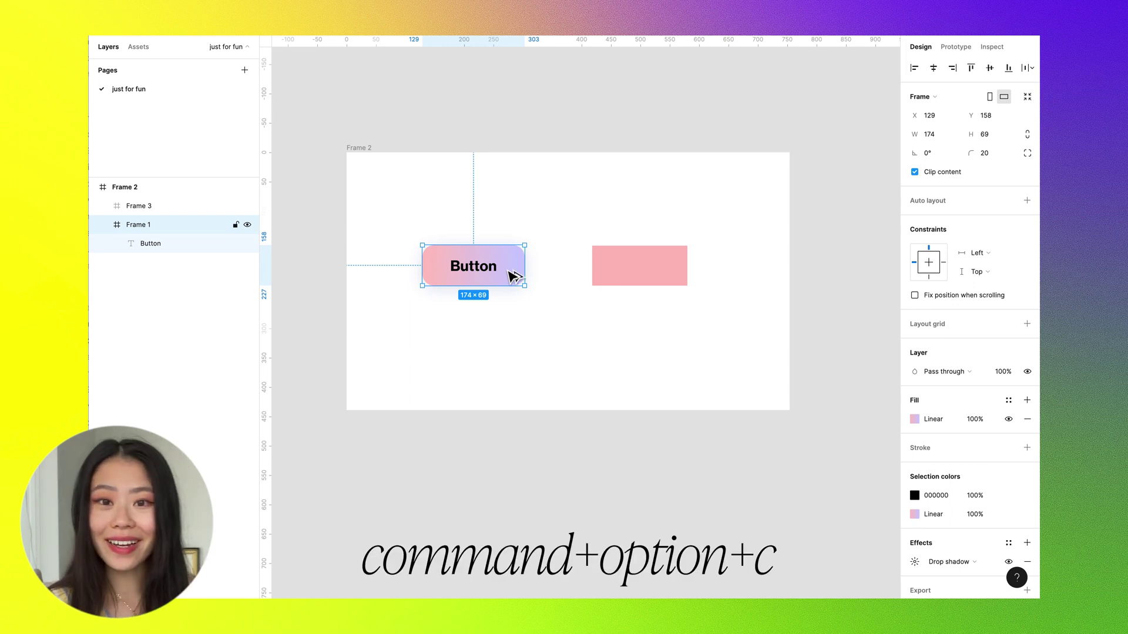
left_click(658, 267)
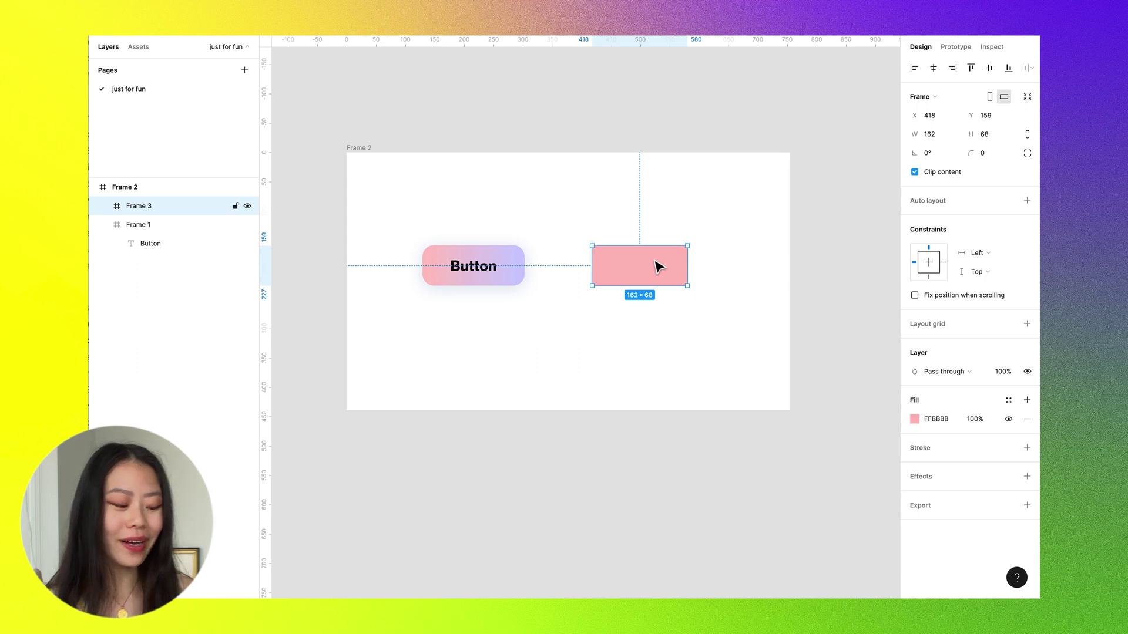
key("super+alt+v")
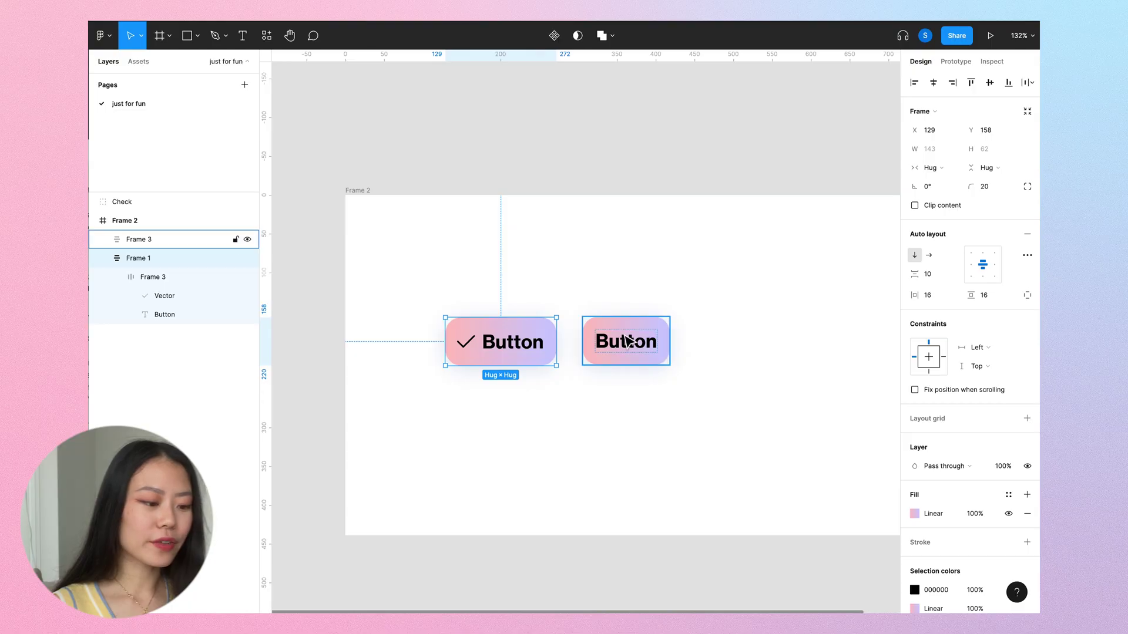
Step: Make both buttons separate components and combine them as two variants of Component 1
left_click(146, 258, "shift")
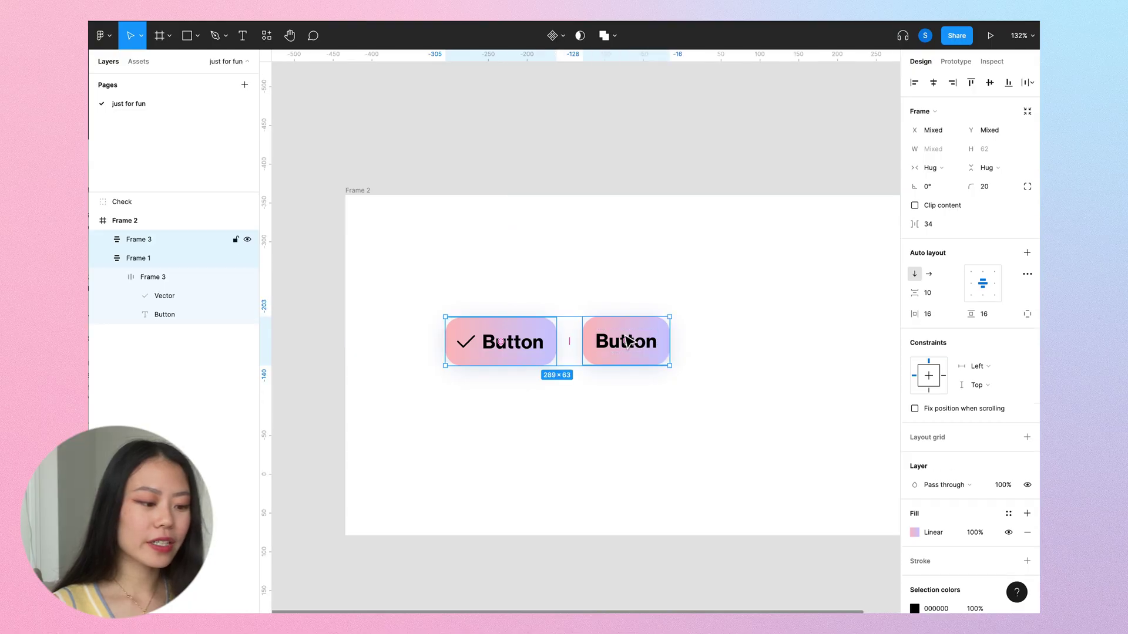
left_click(564, 39)
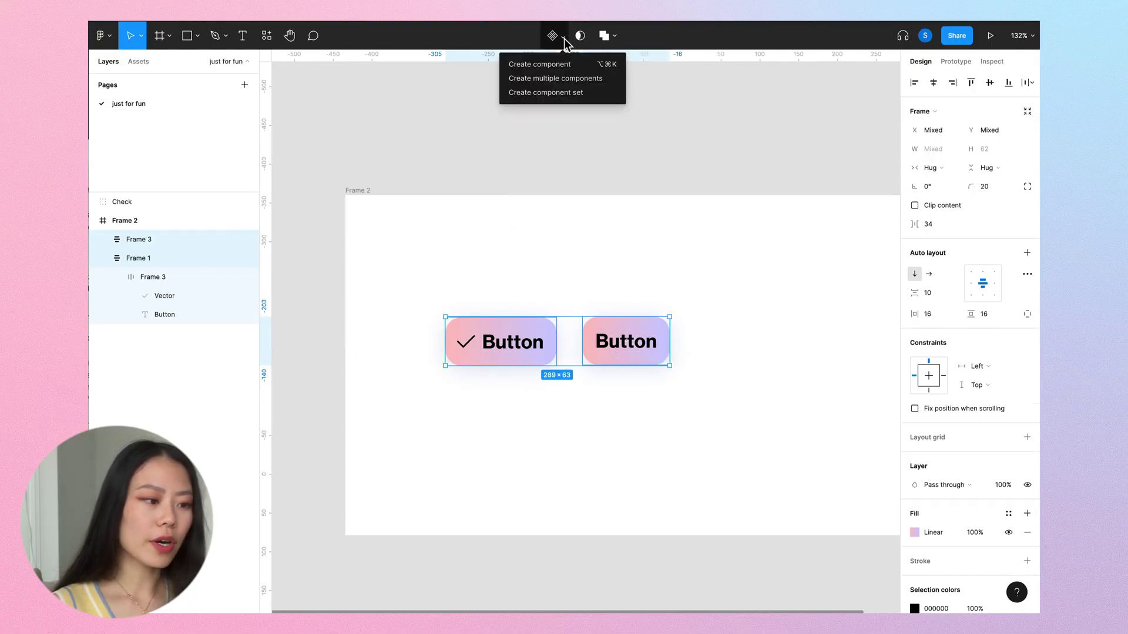
left_click(568, 79)
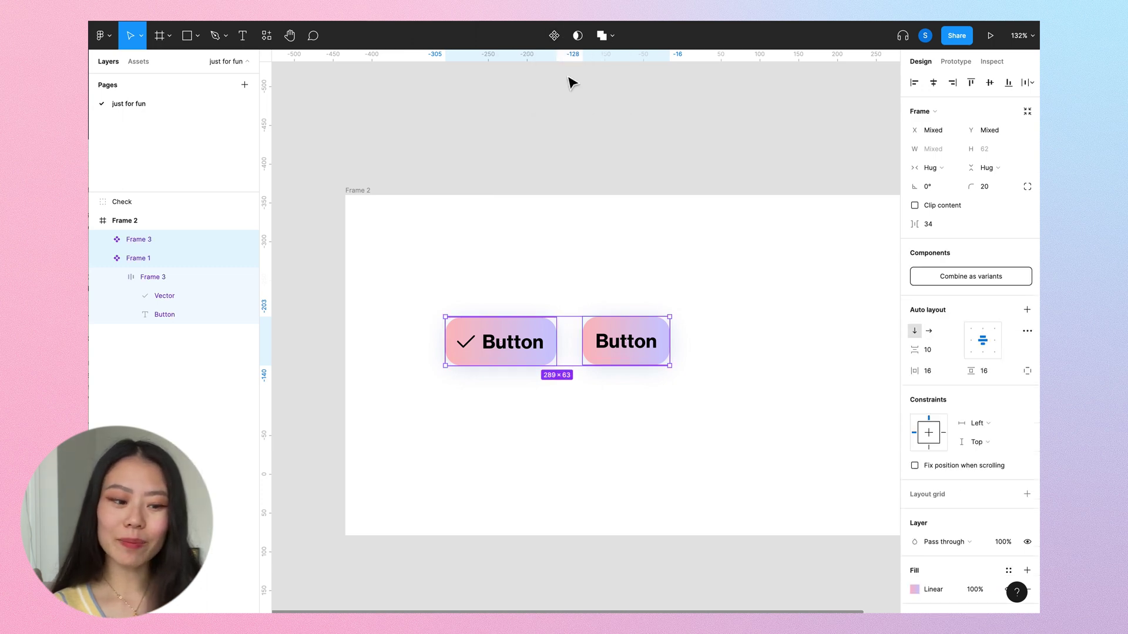
left_click(995, 276)
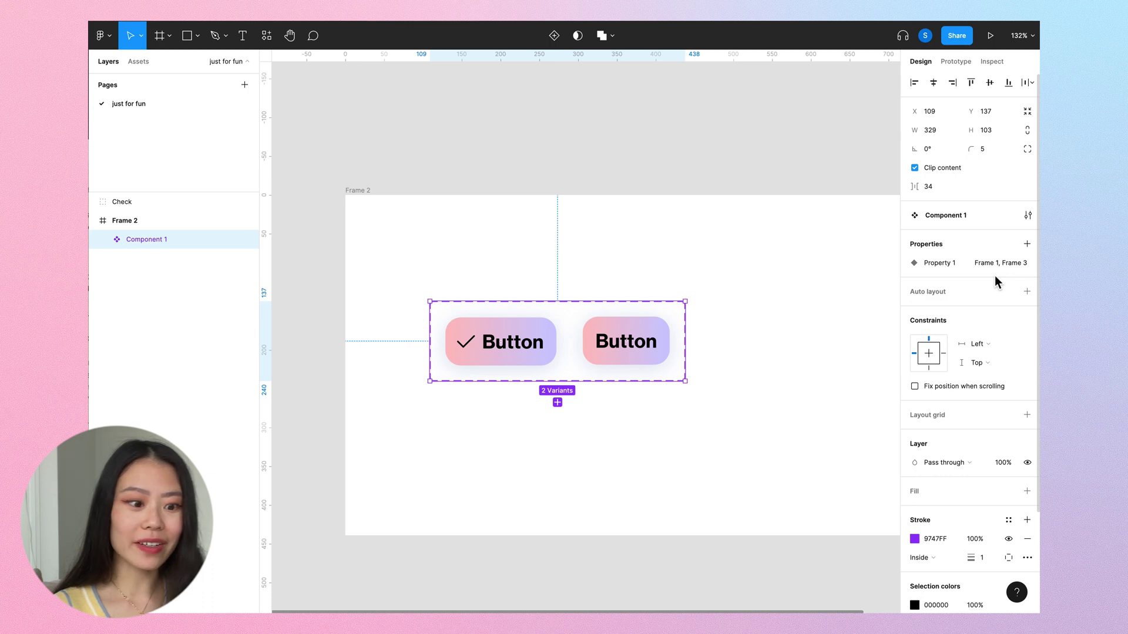
left_click(642, 262)
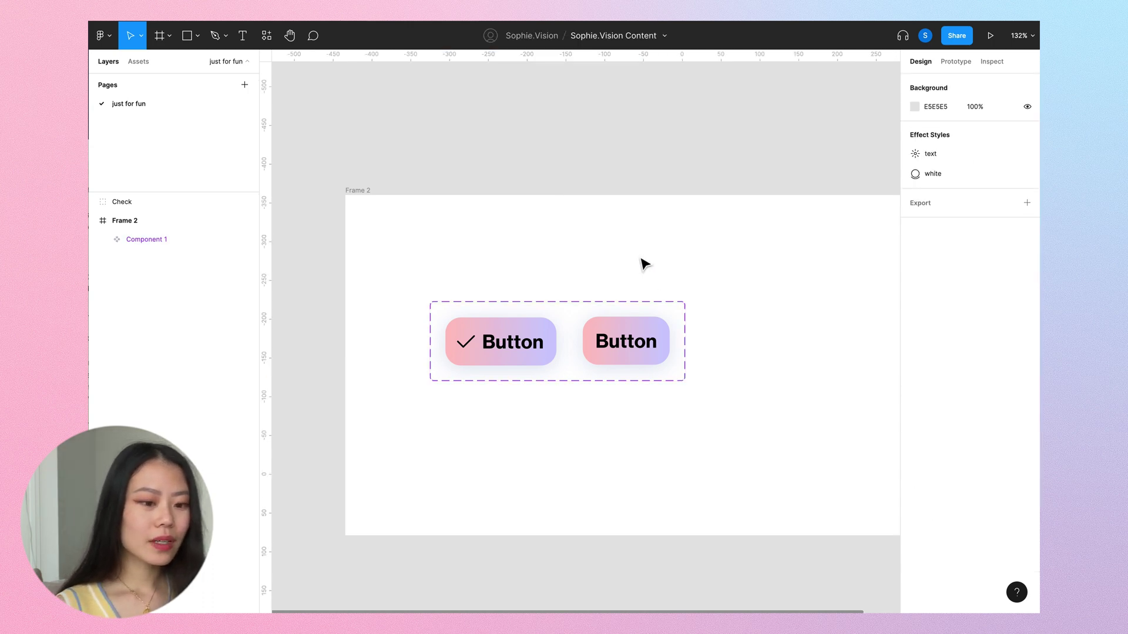
left_click(608, 366)
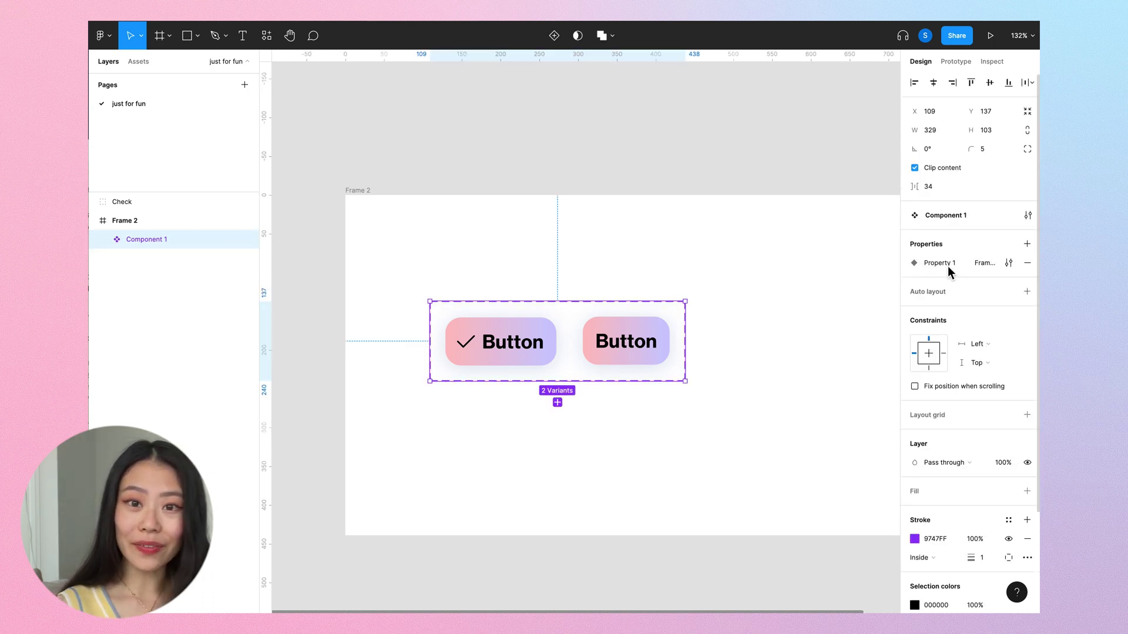
Step: Rename the variant property of both button variants to Icon
left_click(524, 336)
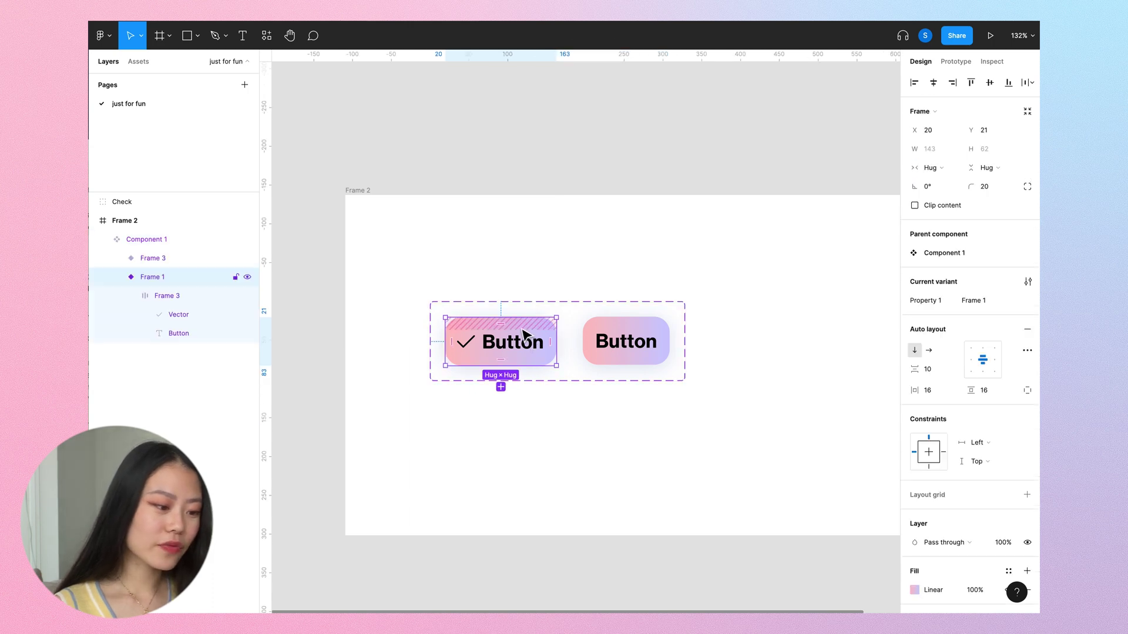
left_click(645, 325, "shift")
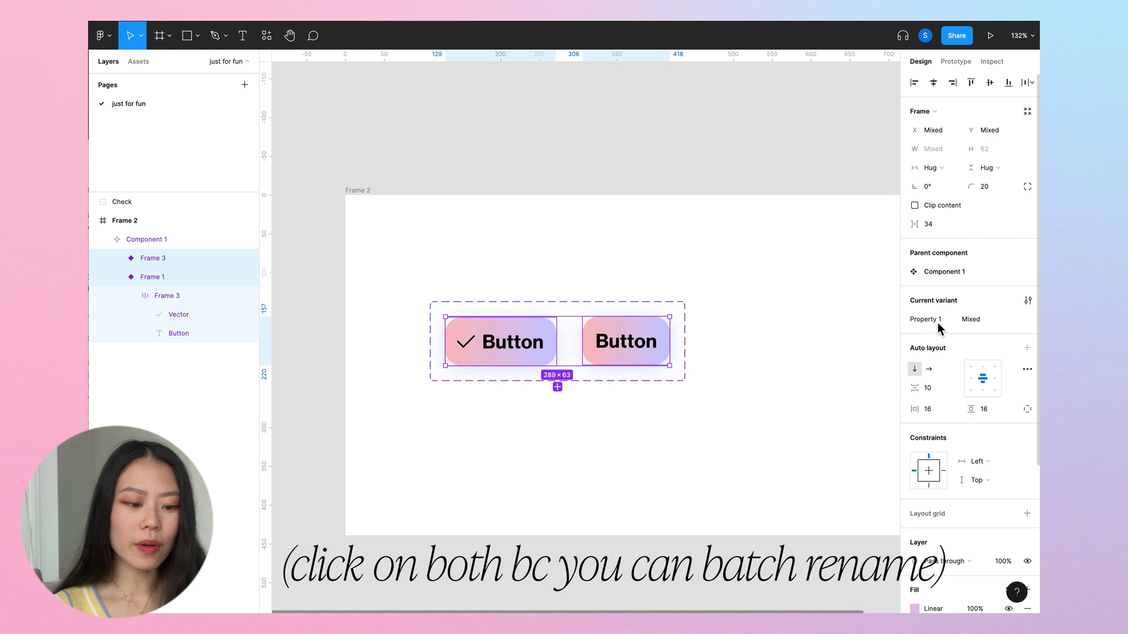
type("Icon")
key("Return")
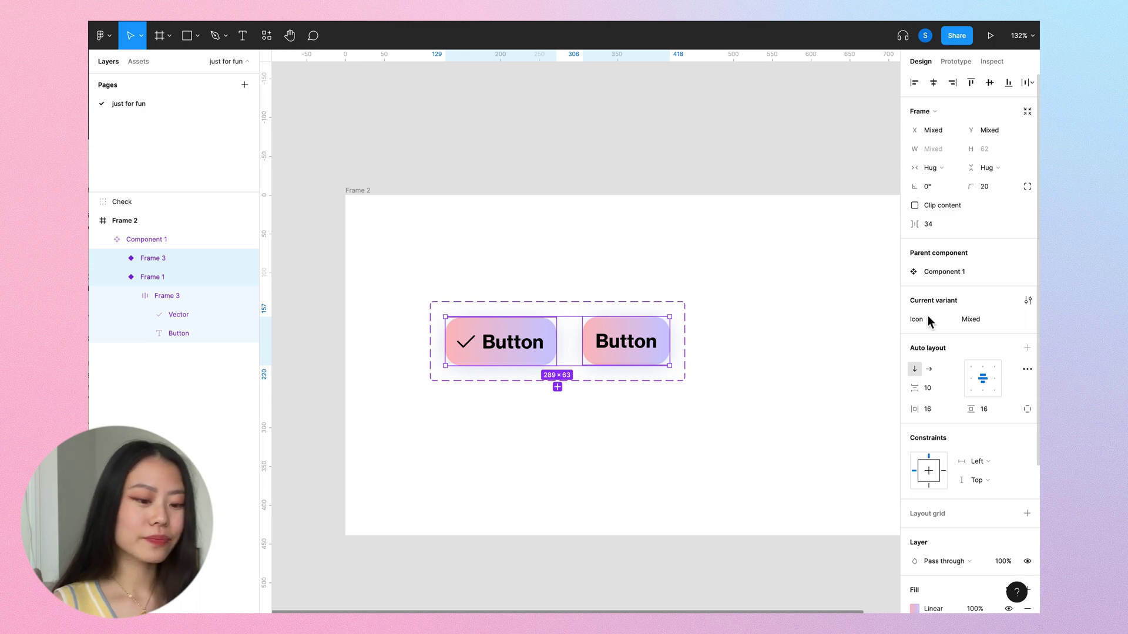
Step: Set Icon to True on the checked variant and False on the plain variant
left_click(545, 331)
left_click(1000, 303)
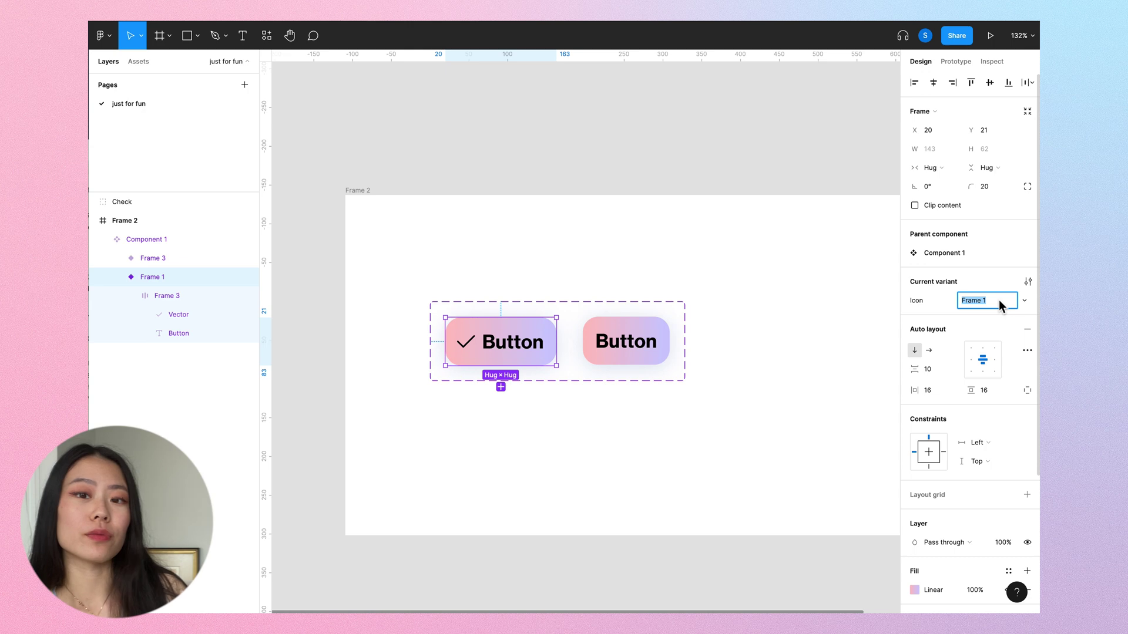
type("True")
key("Return")
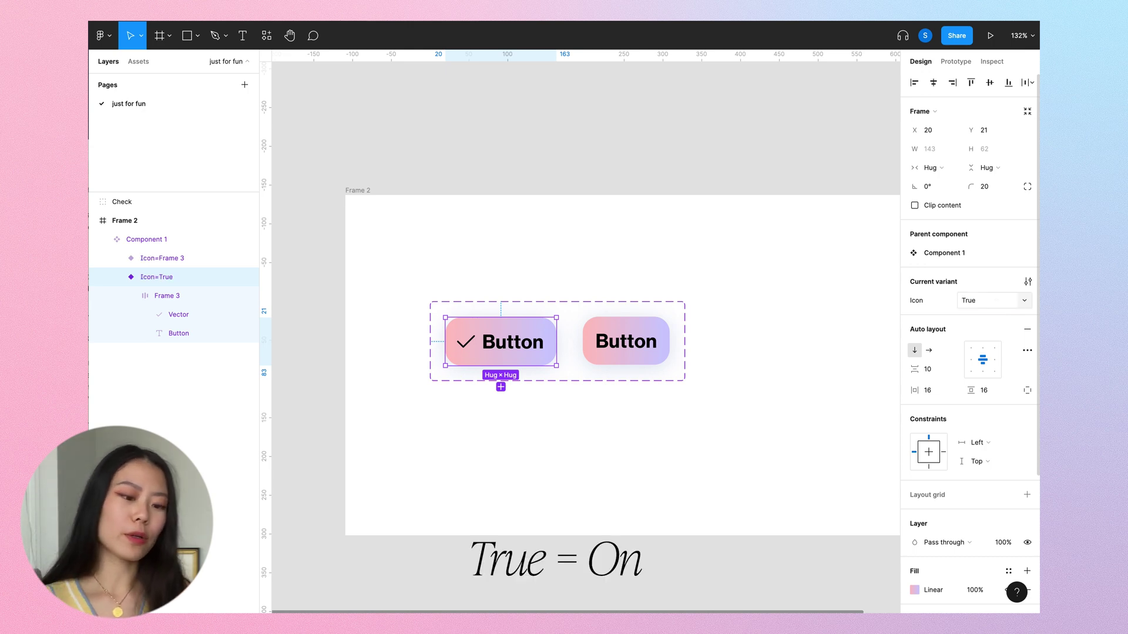
left_click(665, 324)
left_click(987, 300)
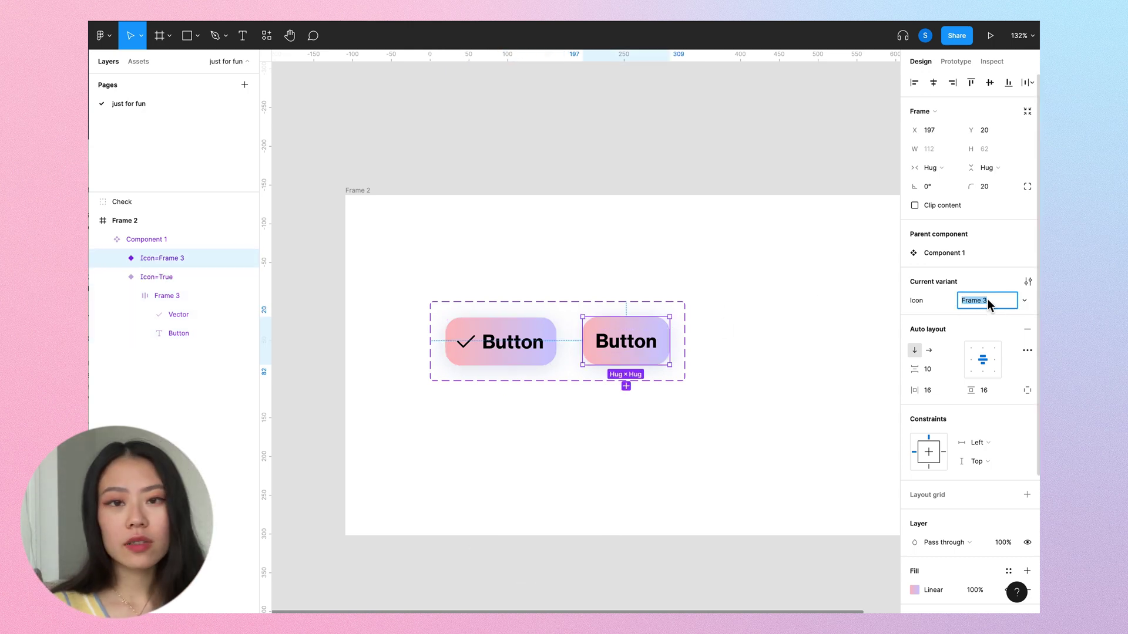
type("False")
key("Return")
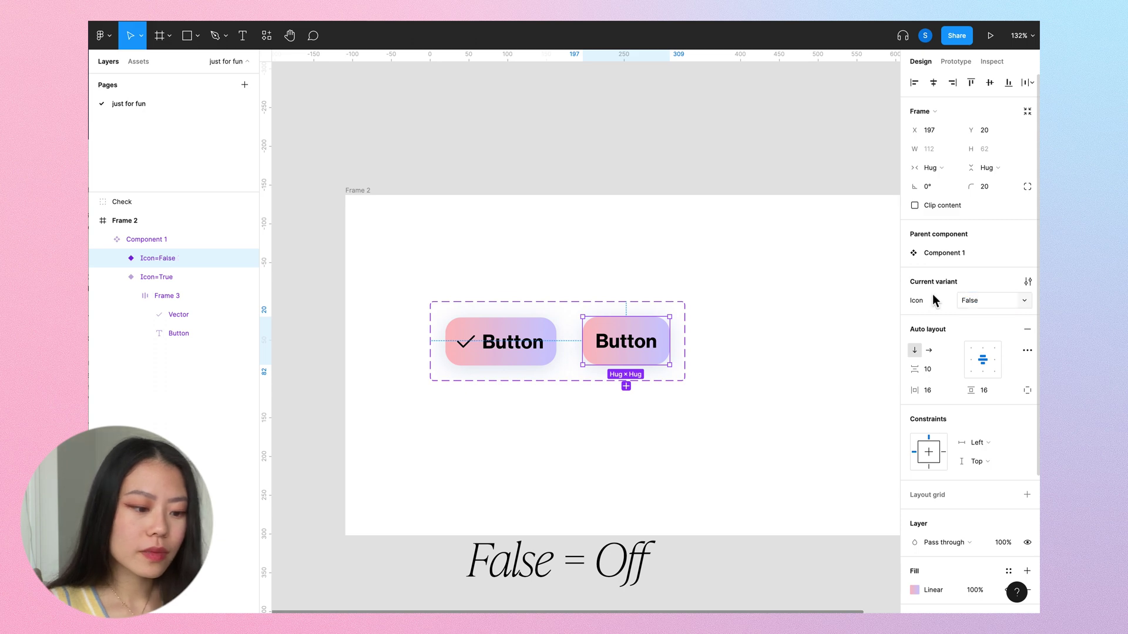
left_click(758, 292)
left_click(558, 325)
left_click(553, 329)
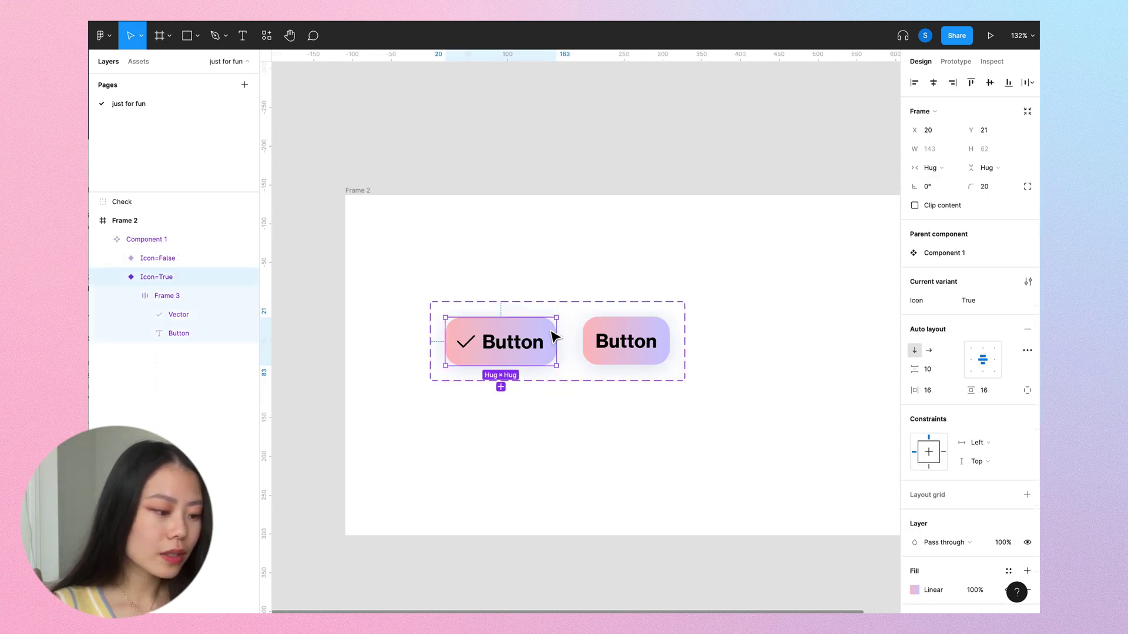
Step: Drag out an instance of the Icon=True button and position it above Frame 2
left_click_drag(541, 335, 787, 184, "alt")
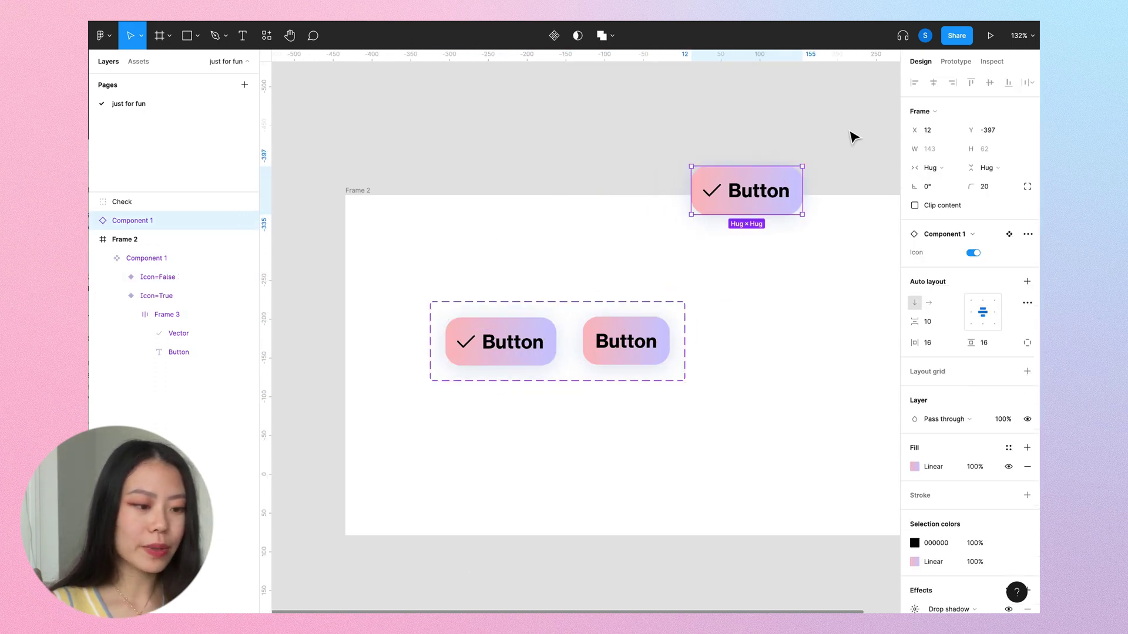
left_click(851, 136)
scroll(763, 193, "right", 5)
scroll(764, 194, "up", 2)
scroll(646, 252, "up", 5)
left_click(685, 262)
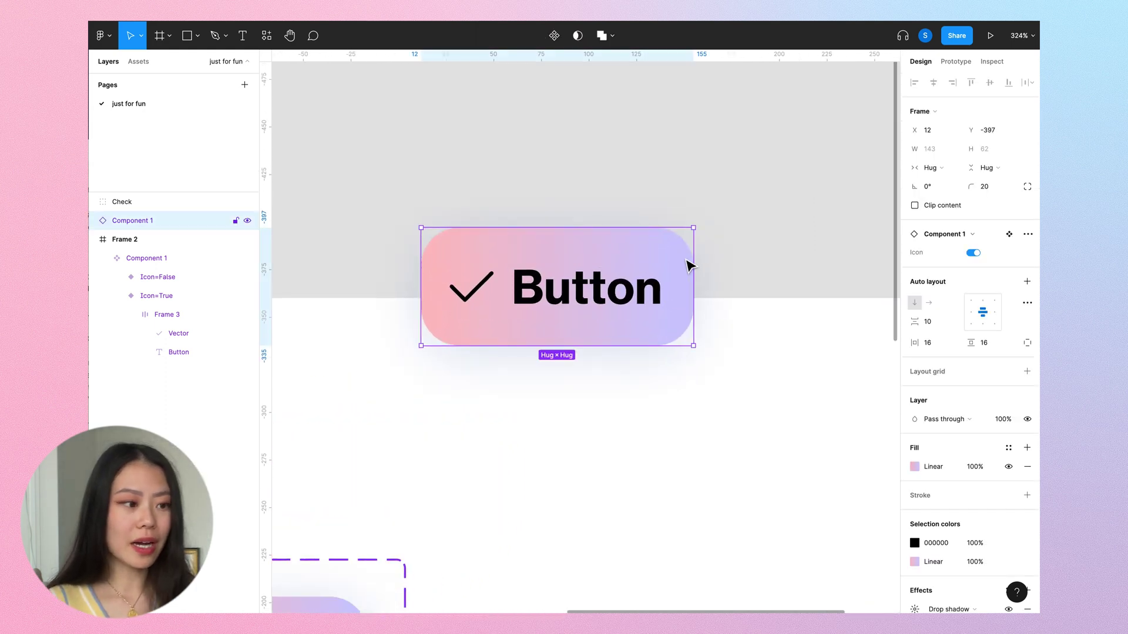
left_click_drag(639, 230, 705, 135)
scroll(680, 157, "up", 3)
scroll(679, 156, "right", 1)
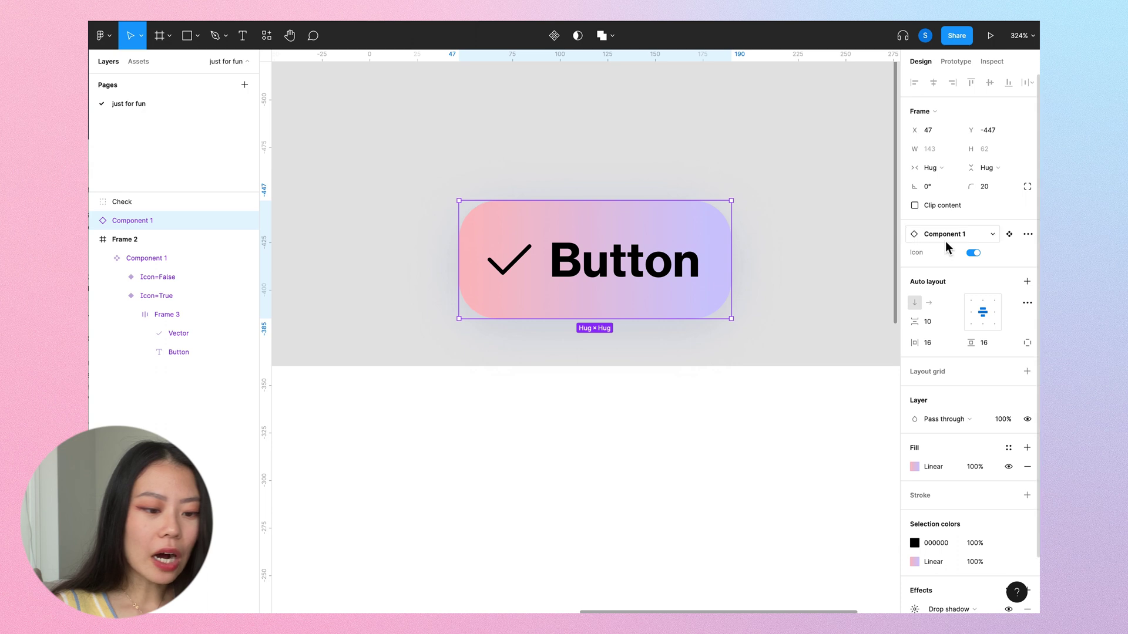
Step: Toggle the instance's Icon property off and on, ending with the checkmark shown
left_click(972, 254)
left_click(971, 254)
left_click(972, 255)
left_click(972, 254)
left_click(972, 255)
left_click(972, 255)
left_click(972, 254)
left_click(972, 255)
left_click(972, 254)
left_click(972, 254)
left_click(972, 254)
left_click(972, 254)
left_click(972, 255)
left_click(972, 255)
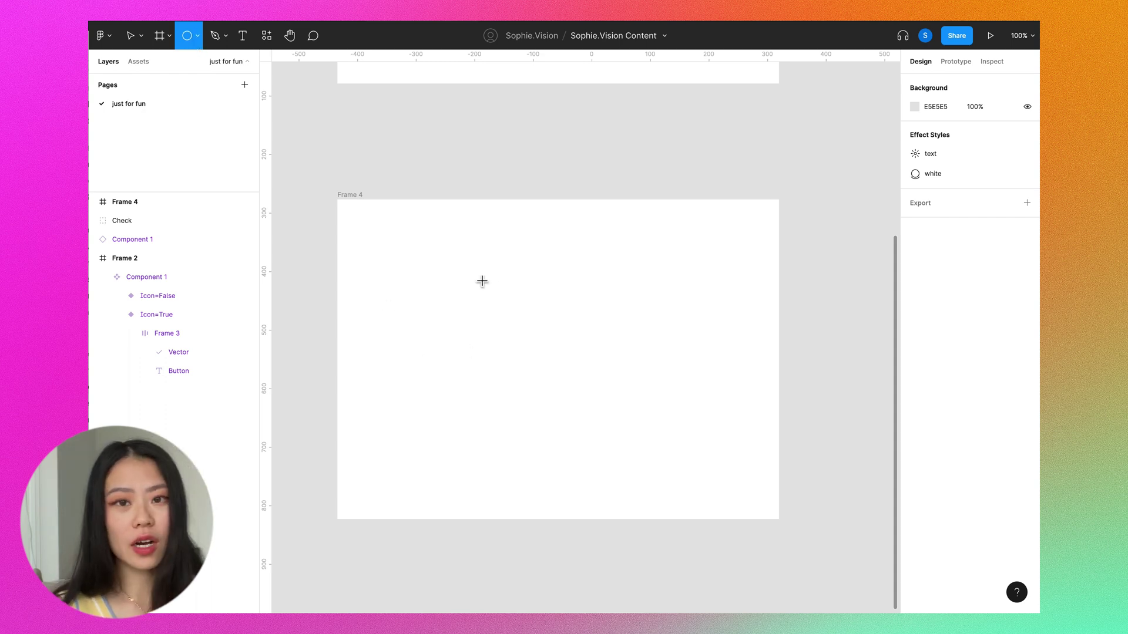
Step: Draw a 289×289 circle in the middle of Frame 4
left_click_drag(563, 351, 646, 448)
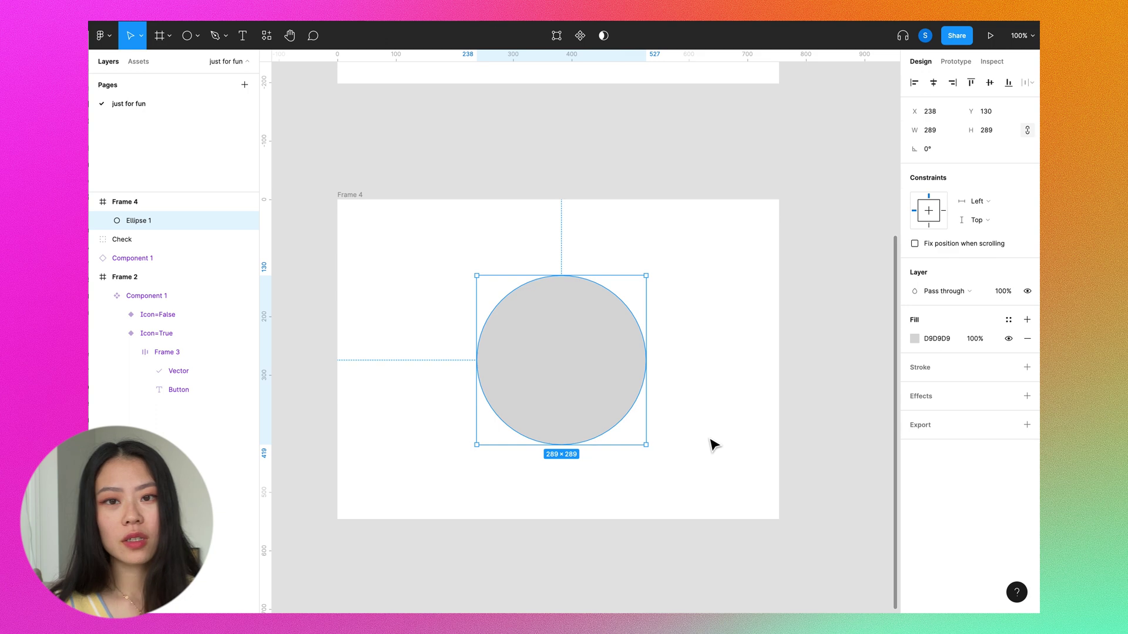
left_click(713, 445)
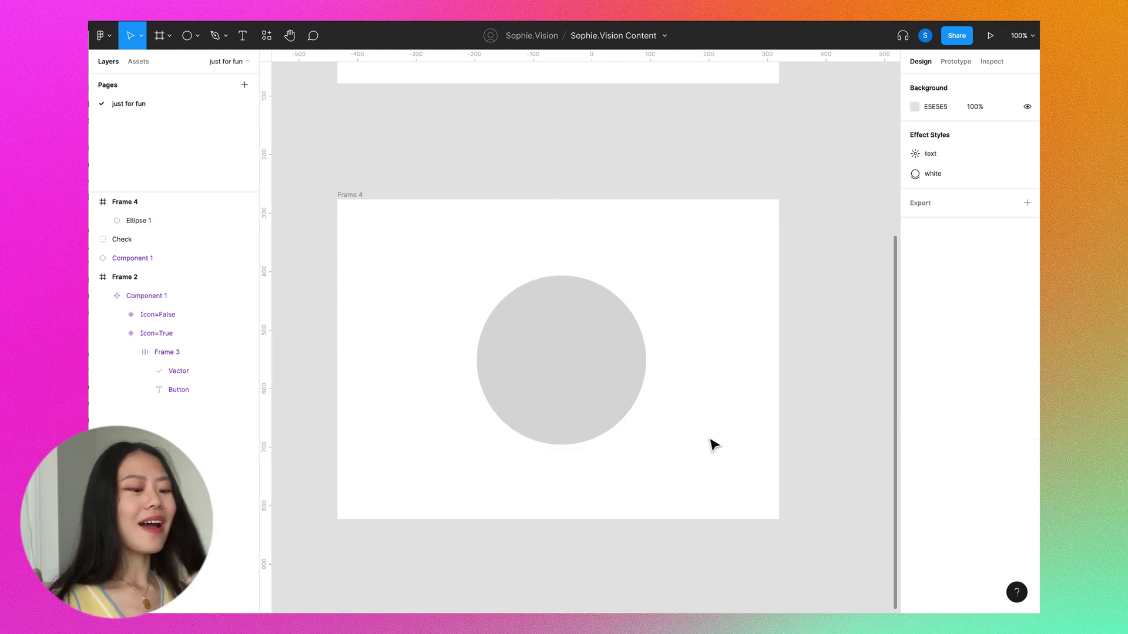
left_click(617, 398)
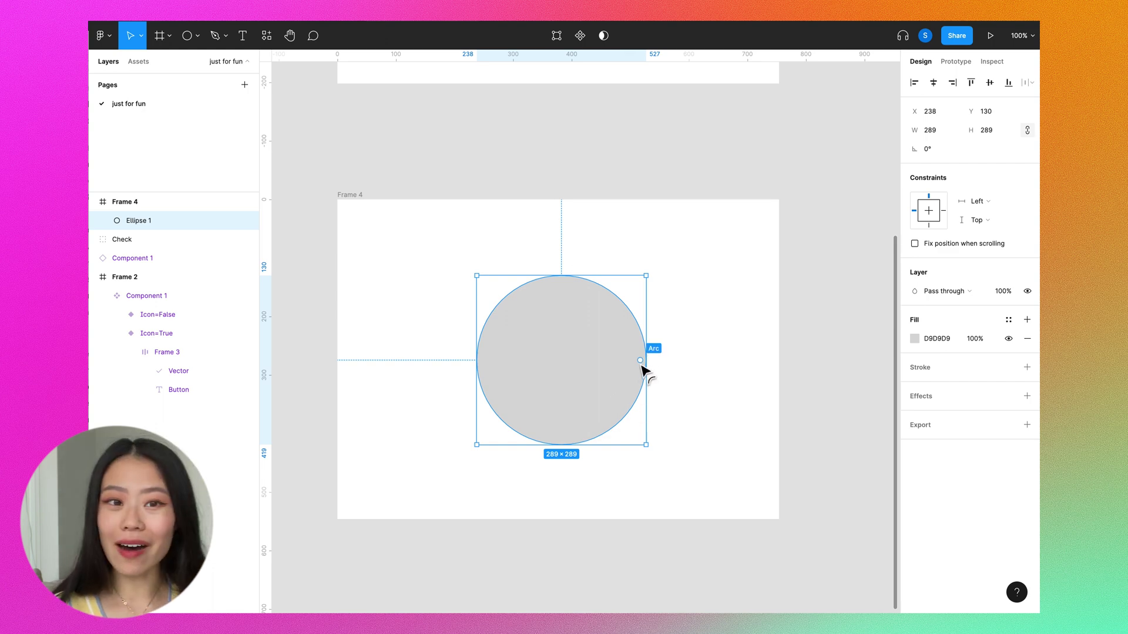
Step: Shape the circle into a thin open arc with 90.84% ratio and -75% sweep
left_click_drag(640, 360, 562, 433)
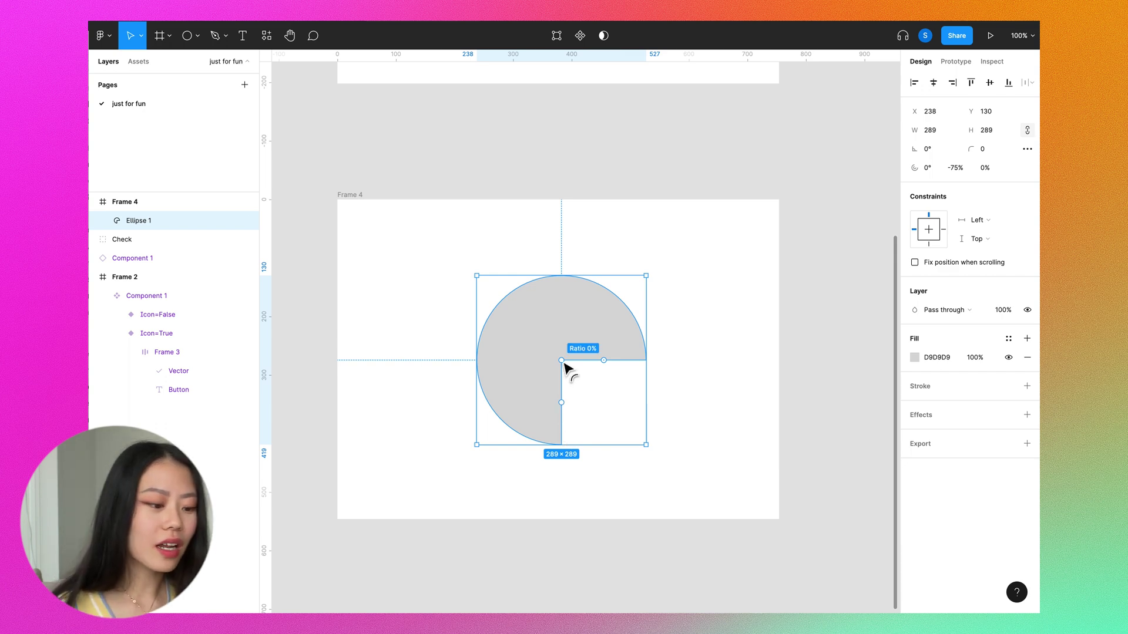
left_click_drag(562, 361, 515, 304)
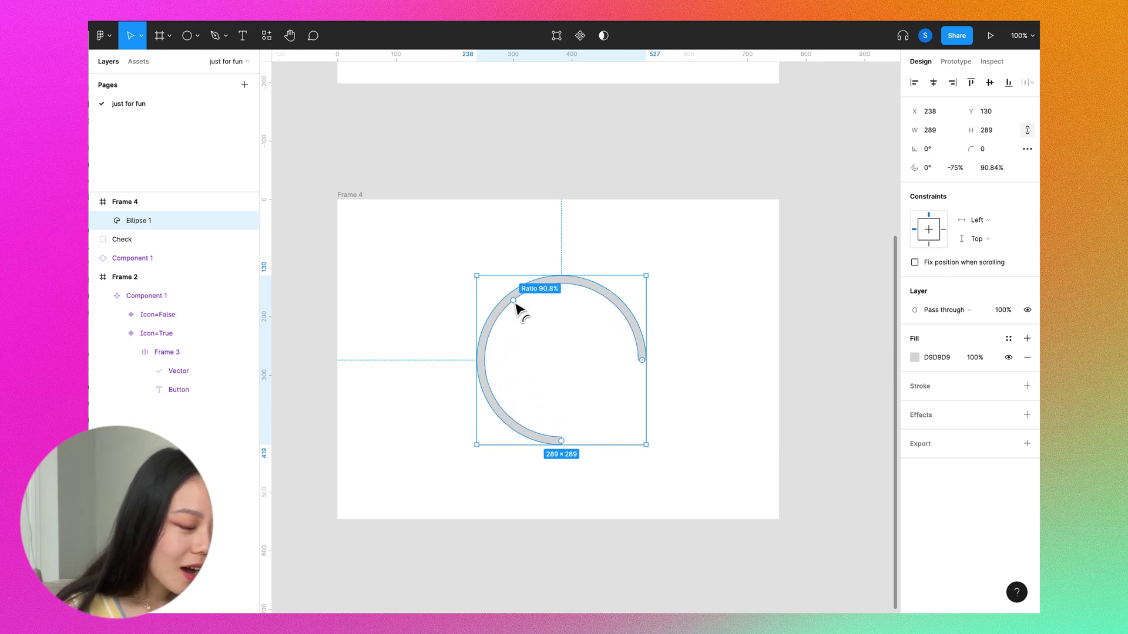
left_click(877, 382)
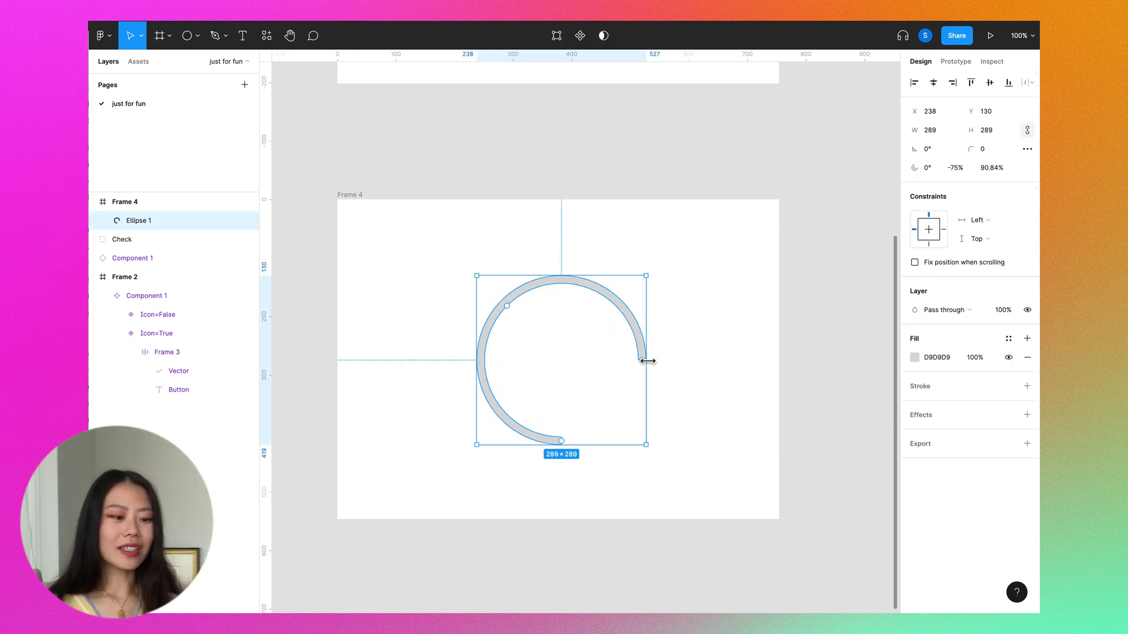
scroll(641, 361, "up", 5)
left_click_drag(645, 366, 577, 349)
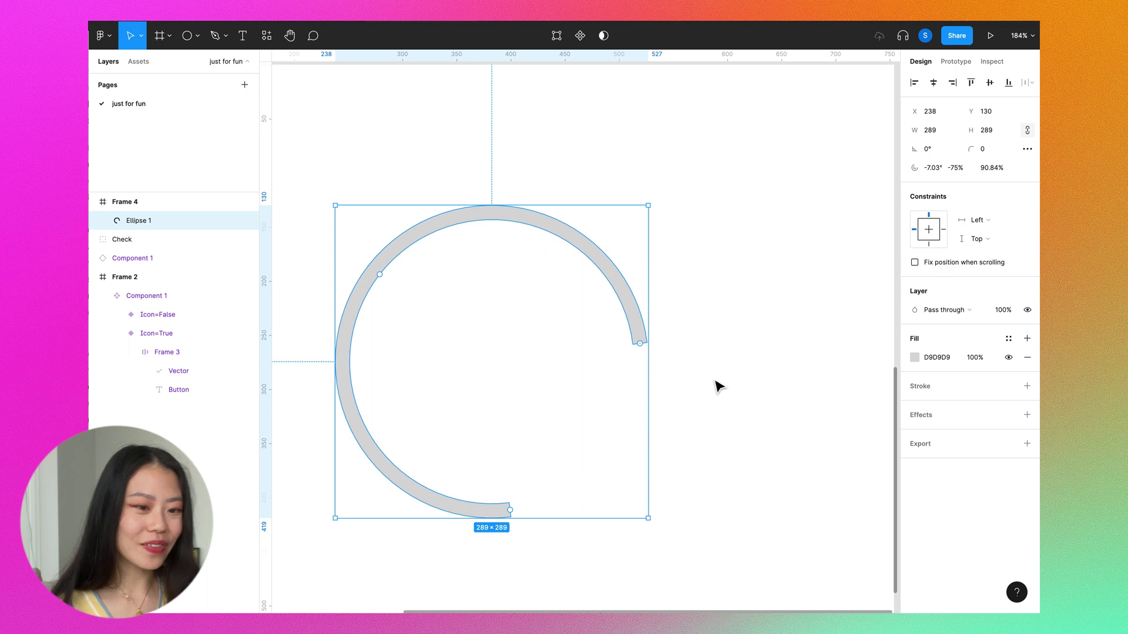
left_click(754, 400)
left_click(646, 339)
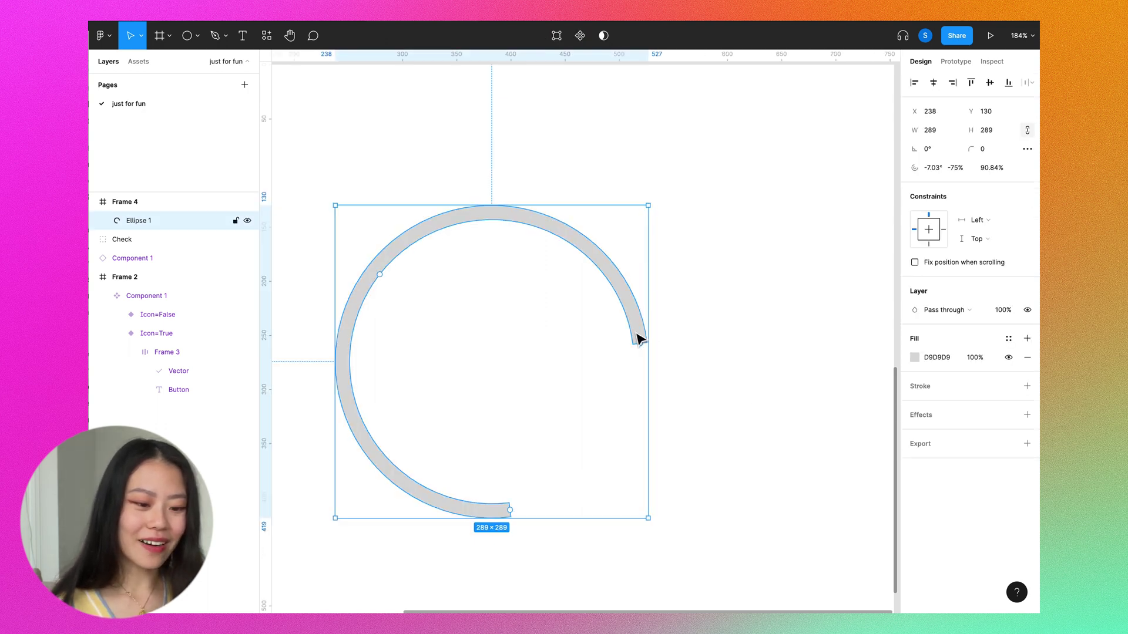
Step: Fill the ring with a linear gradient from red to AAA8FF at 100% opacity
left_click(915, 358)
left_click(781, 313)
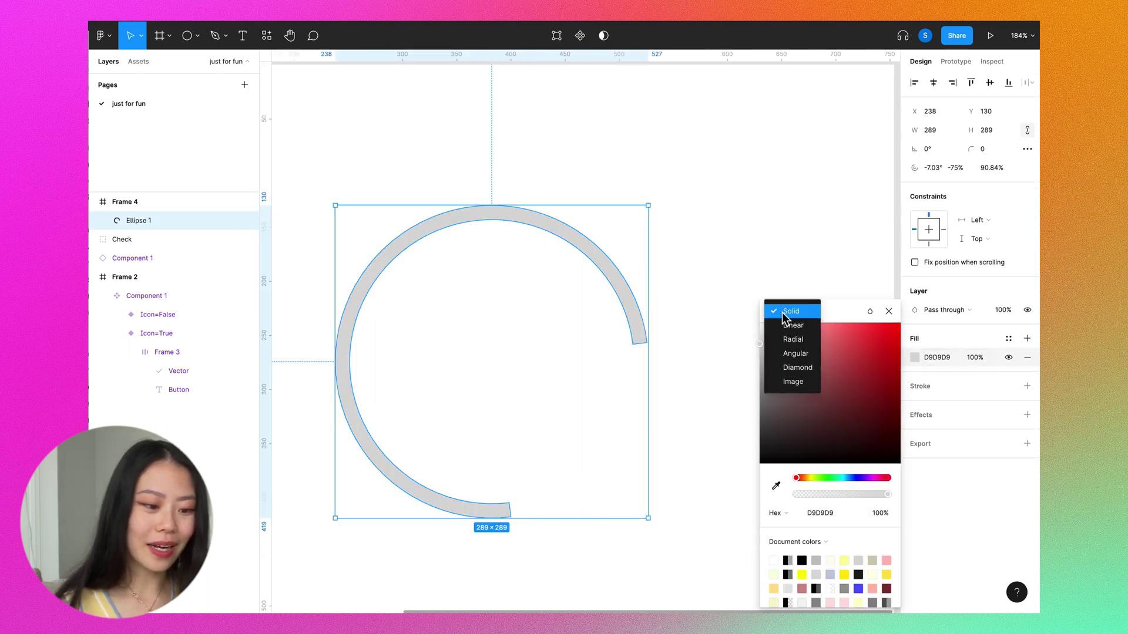
left_click(785, 331)
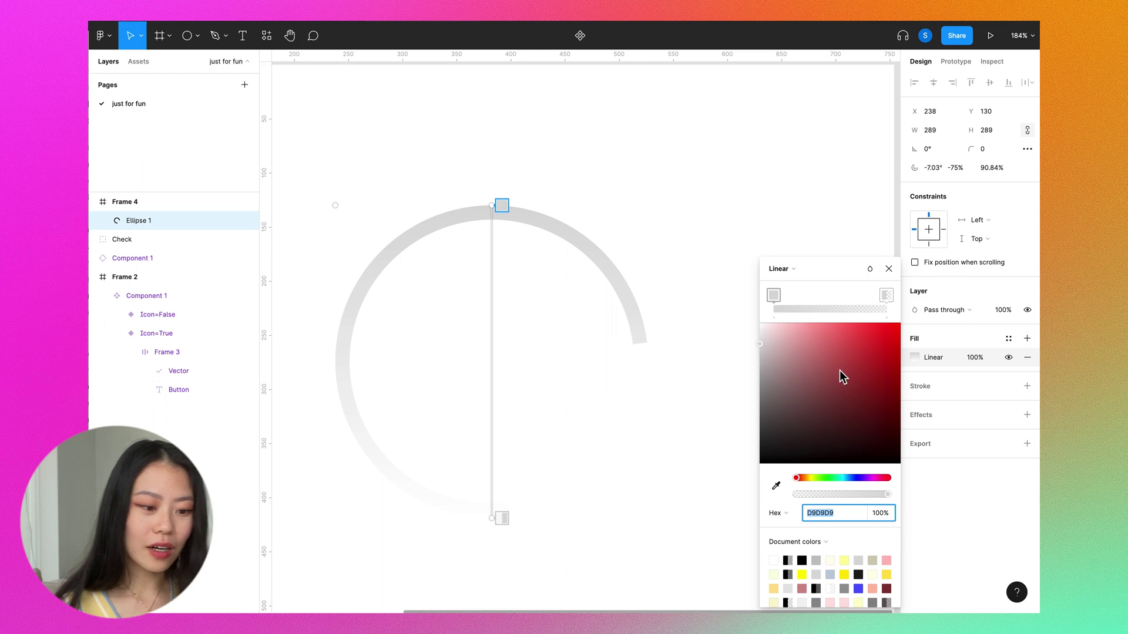
left_click_drag(840, 376, 840, 328)
left_click(884, 297)
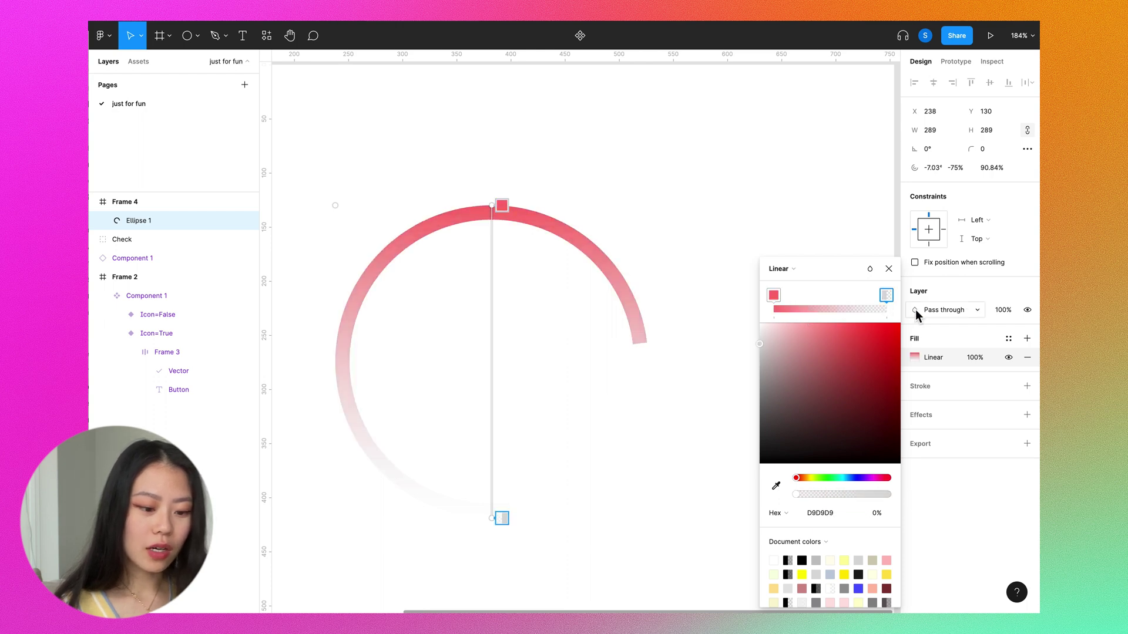
left_click(859, 477)
left_click_drag(817, 355, 807, 322)
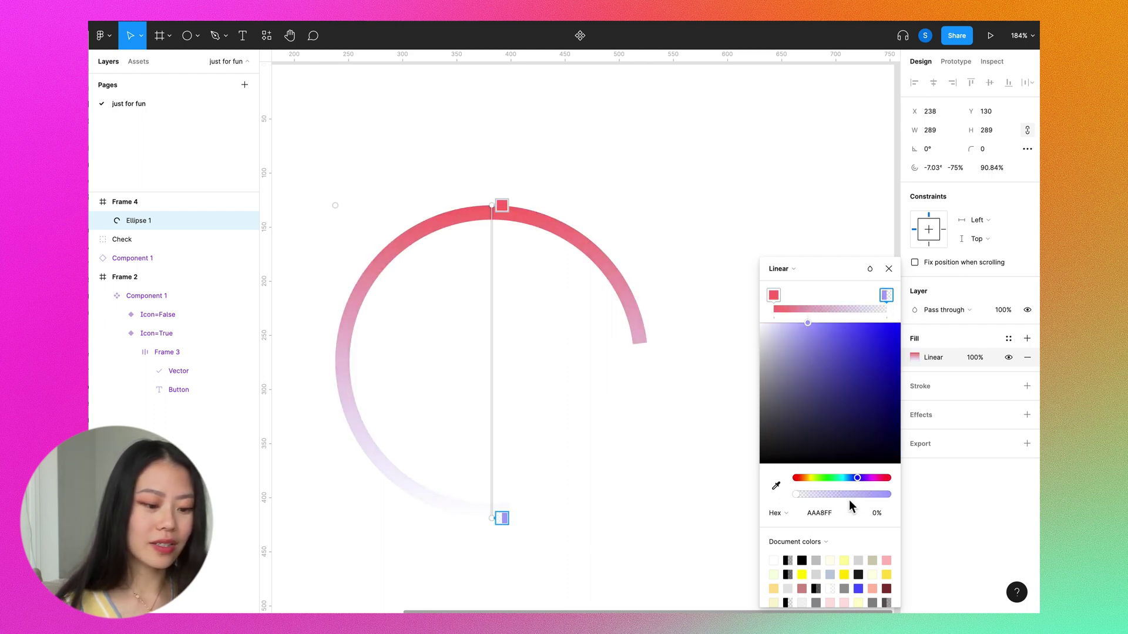
left_click_drag(863, 499, 931, 498)
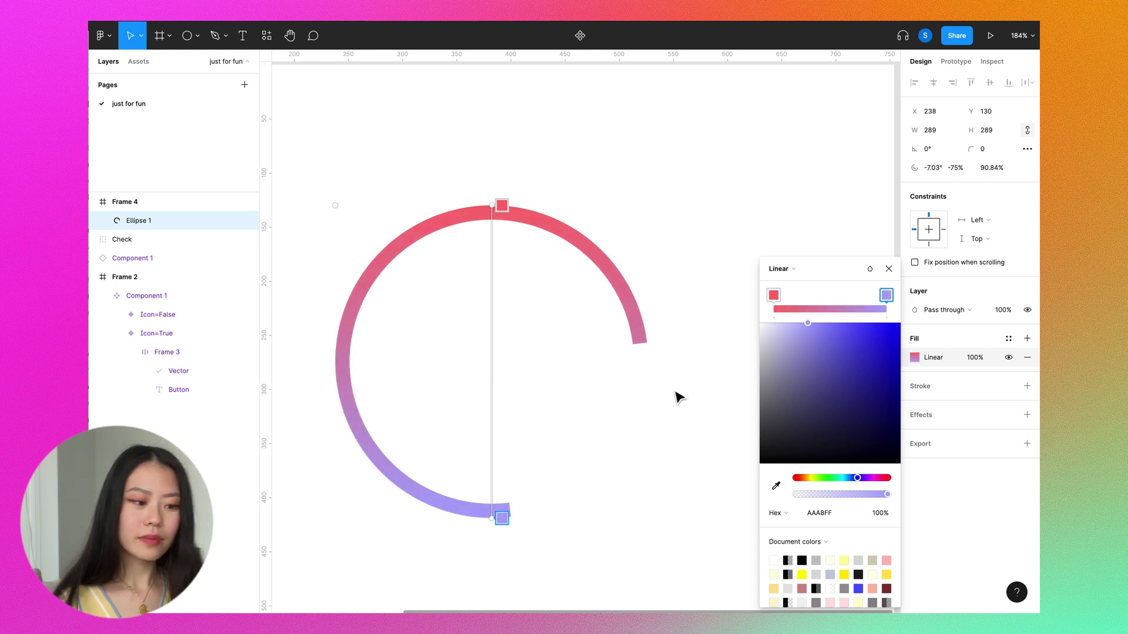
left_click(888, 268)
key("Escape")
key("shift+1")
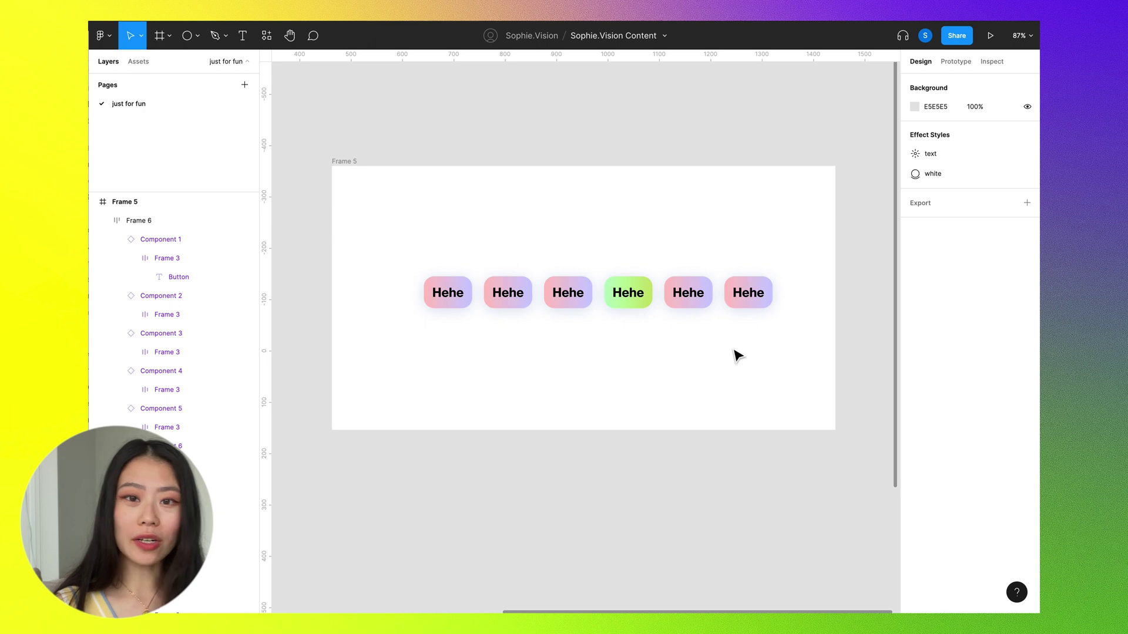
Step: Replace the Hehe row's layout with fresh horizontal auto layout, 23 spacing, hugging contents
left_click_drag(830, 215, 370, 395)
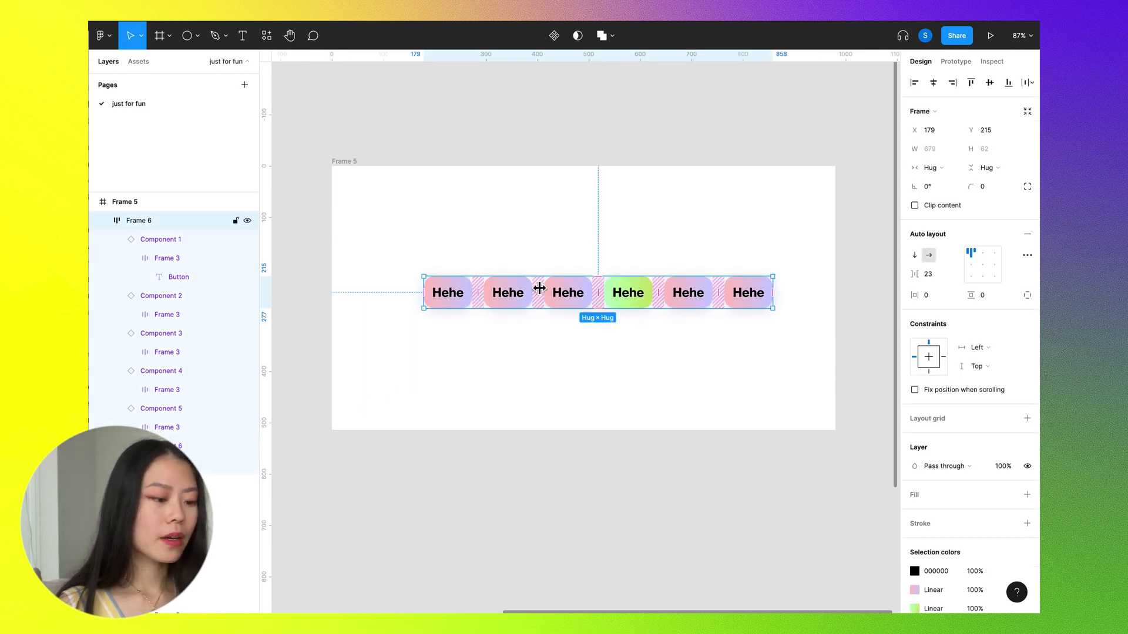
key("alt+shift+a")
right_click(648, 299)
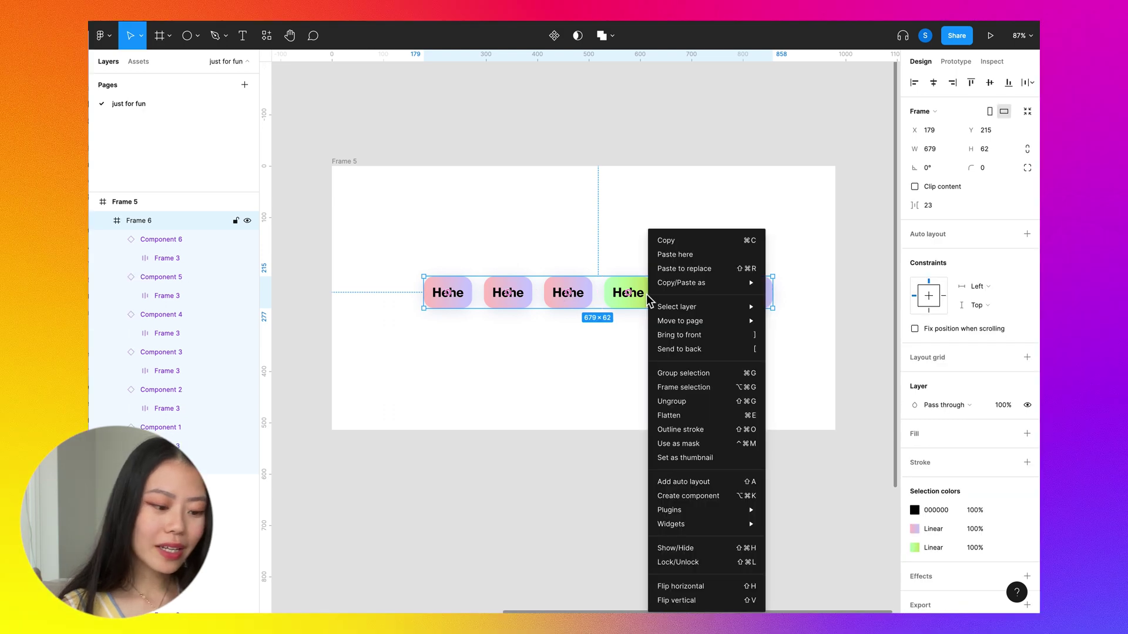
left_click(699, 485)
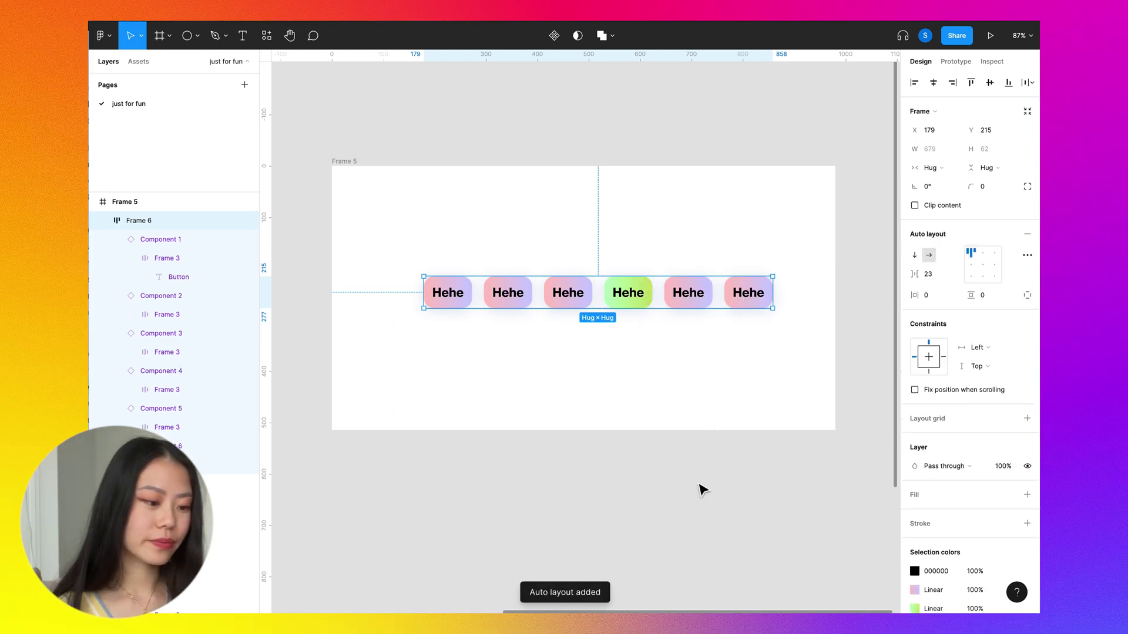
double_click(645, 302)
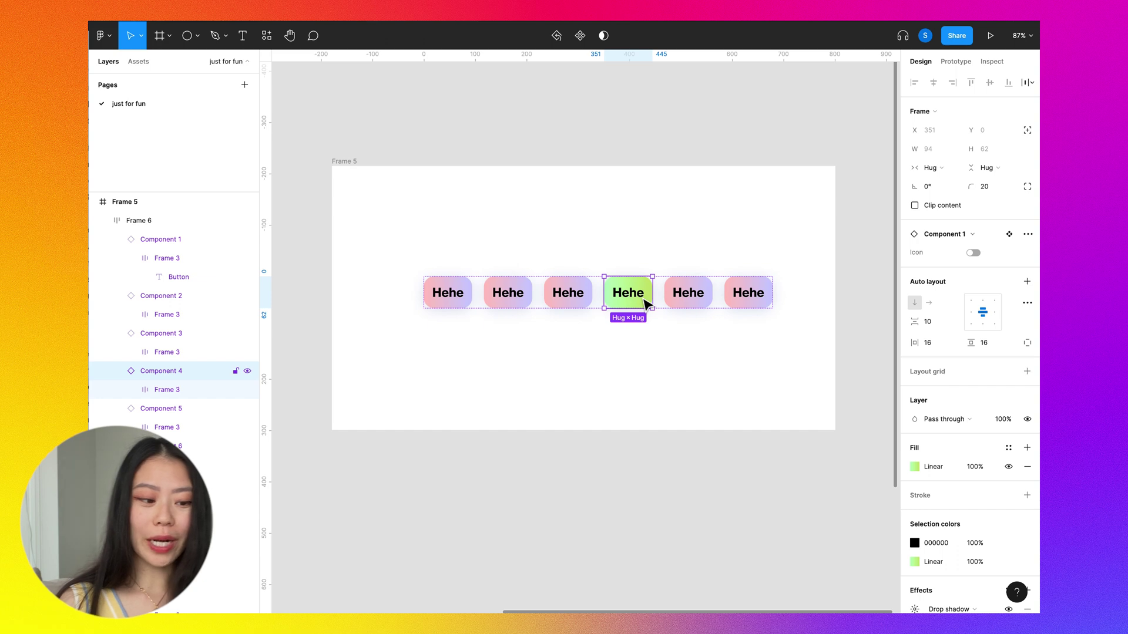
Step: Shift the green Hehe button along the row with arrow keys until it sits third
key("Left")
key("Left")
key("Left")
key("Right")
key("Right")
key("Right")
key("Right")
key("Right")
key("Left")
key("Left")
key("Left")
key("Left")
key("Left")
key("Right")
key("Right")
key("Right")
key("Right")
key("Right")
key("Left")
key("Left")
key("Left")
key("Left")
key("Left")
key("Right")
key("Right")
key("Right")
key("Right")
key("Right")
key("Left")
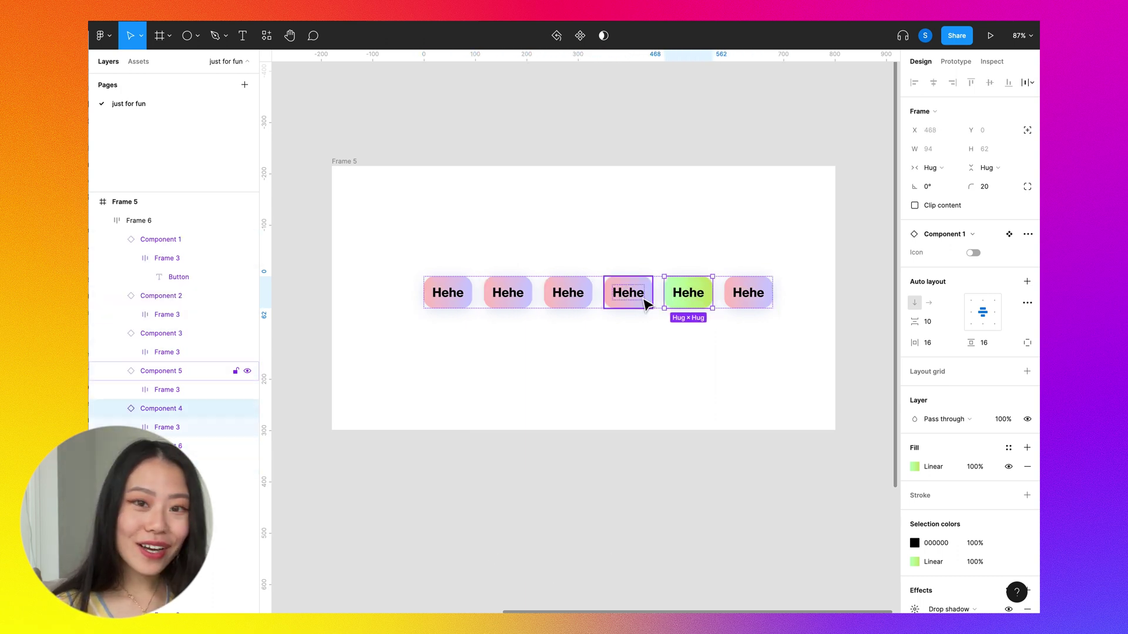
key("Left")
key("Left")
key("Left")
key("Left")
key("Right")
key("Right")
key("Right")
key("Right")
key("Right")
key("Left")
key("Left")
key("Left")
key("Left")
key("Left")
key("Right")
key("Right")
key("Right")
key("Right")
key("Right")
key("Left")
key("Left")
key("Left")
key("Left")
key("Left")
key("Right")
key("Right")
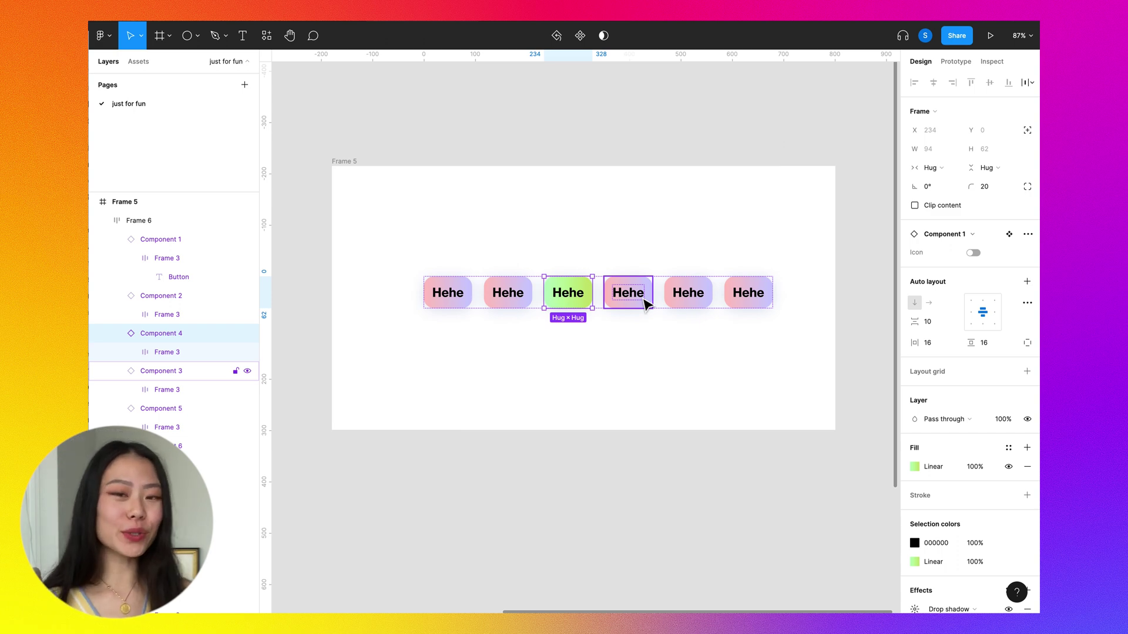
Step: Turn on the green button's Icon property so its checkmark shows before the label
left_click(972, 253)
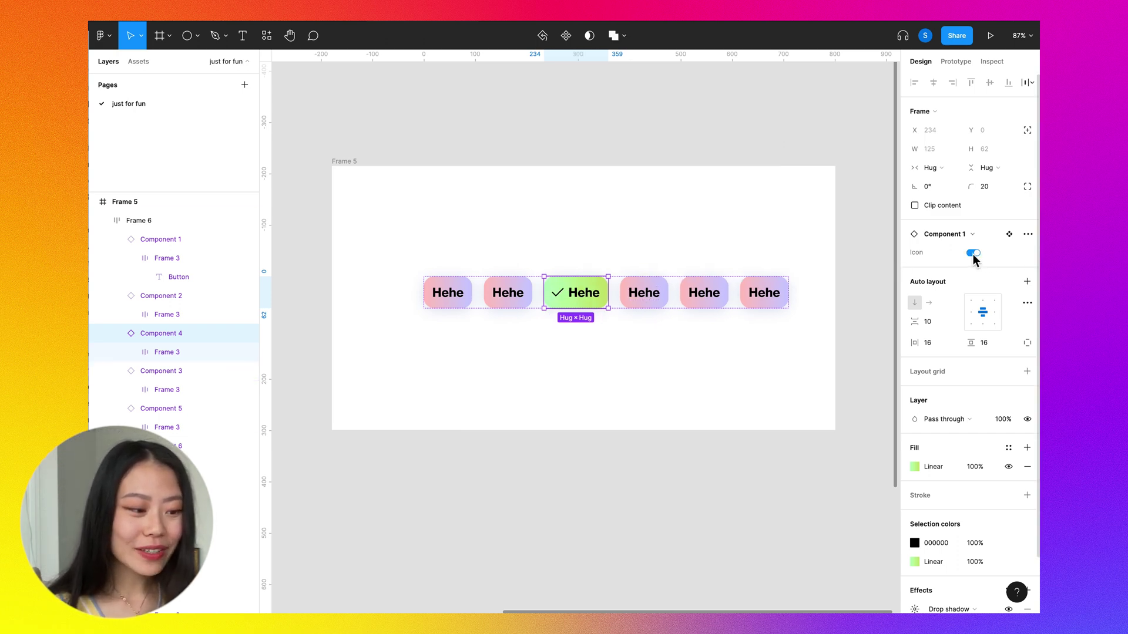
left_click(972, 253)
left_click(972, 253)
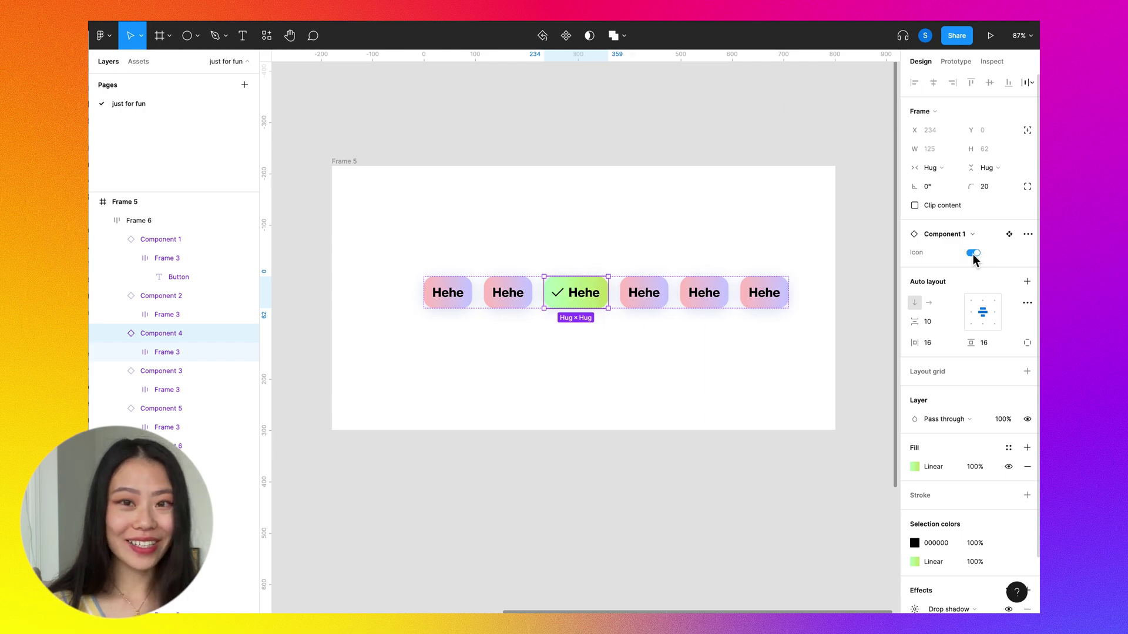
left_click(973, 253)
left_click(972, 253)
left_click(973, 253)
left_click(973, 253)
left_click(973, 253)
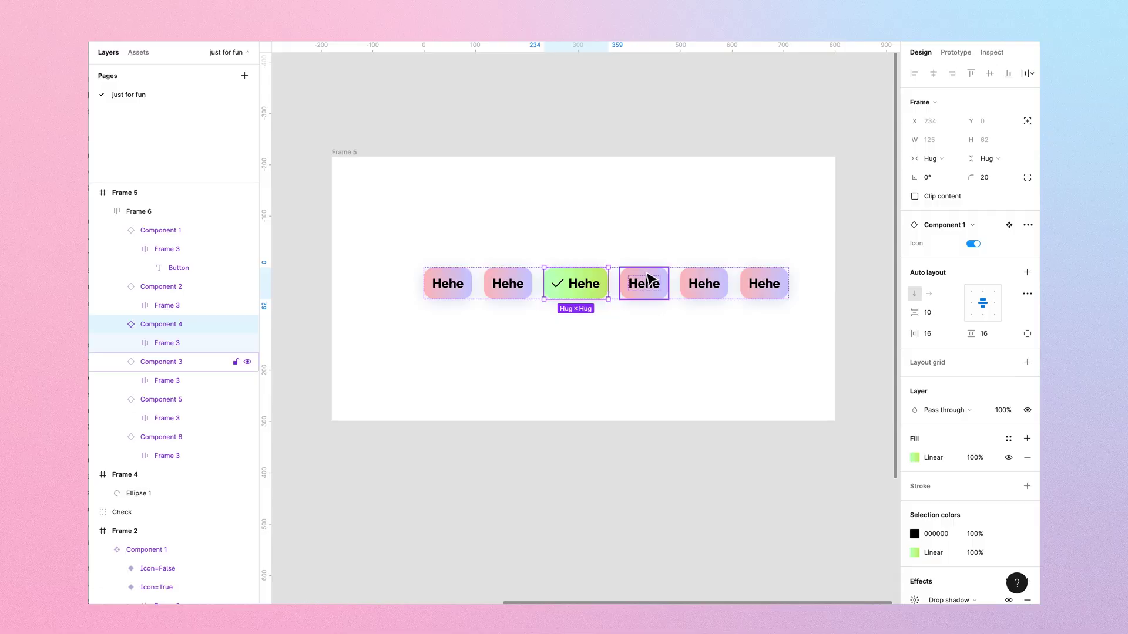
Step: Batch-rename all six instances to 'Hehe Button $N' with descending numbers
key("ctrl+a")
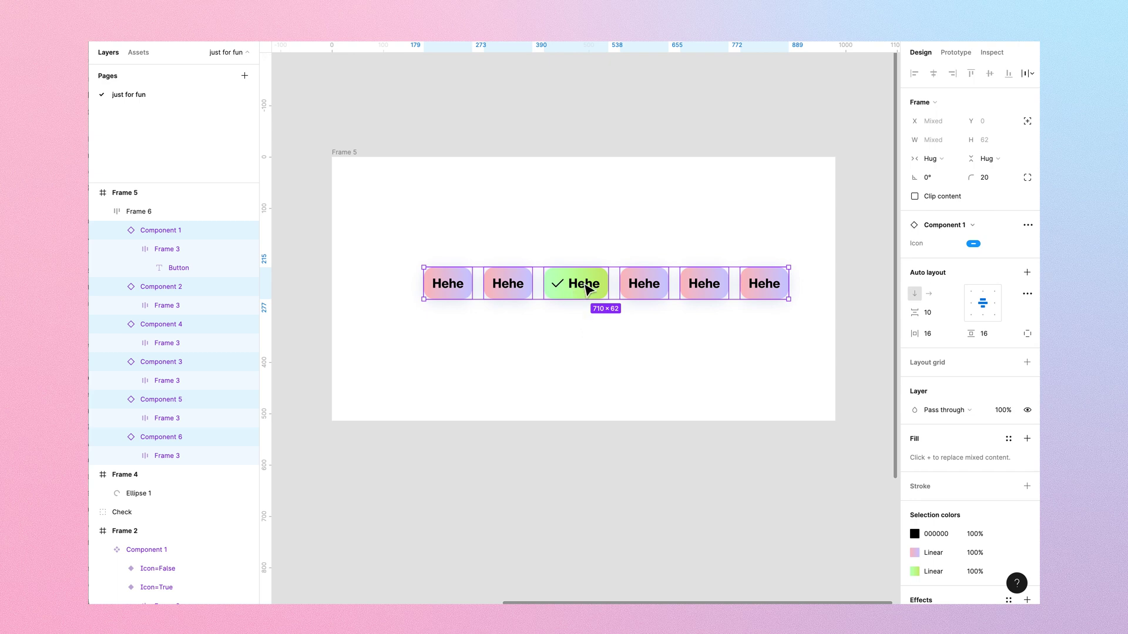
key("ctrl+r")
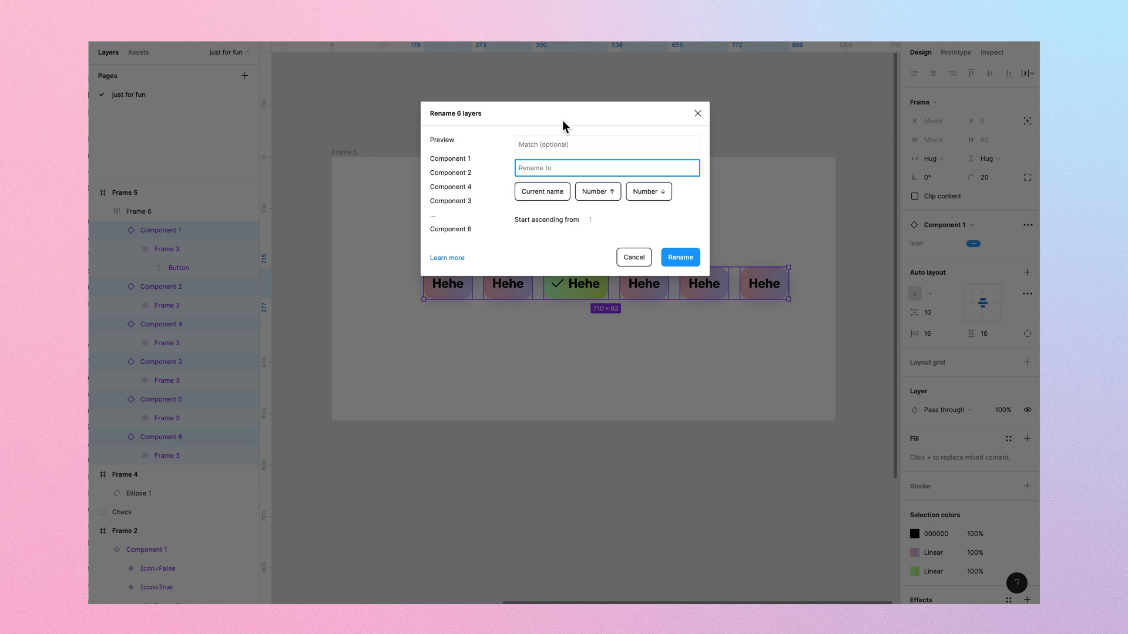
type("HE")
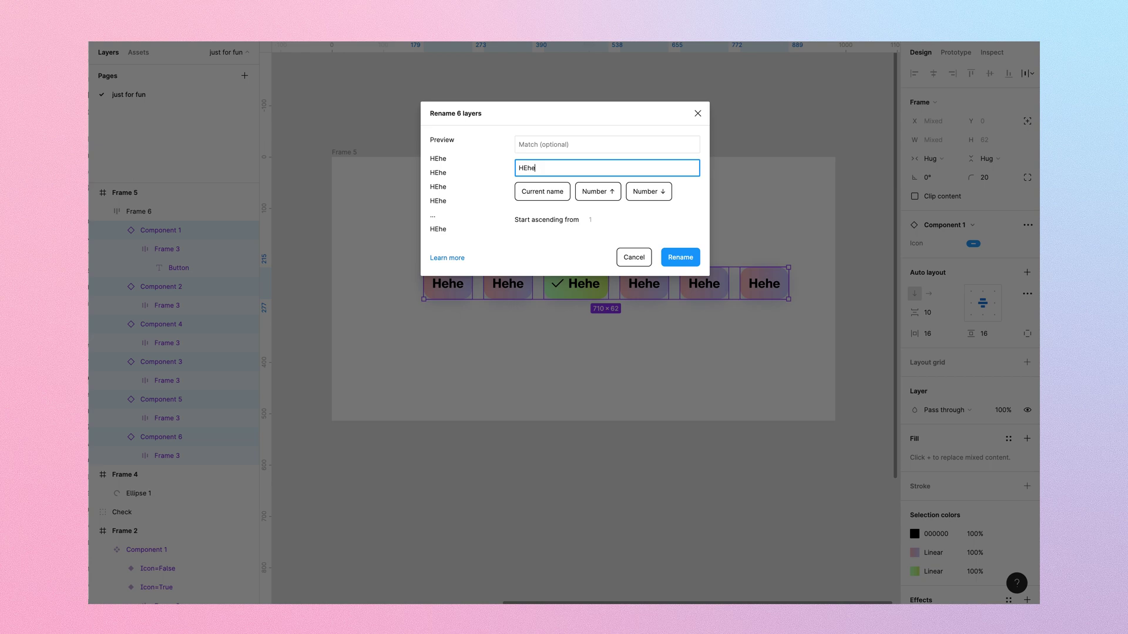
type("he")
key("BackSpace")
key("BackSpace")
key("BackSpace")
type("ehe Button")
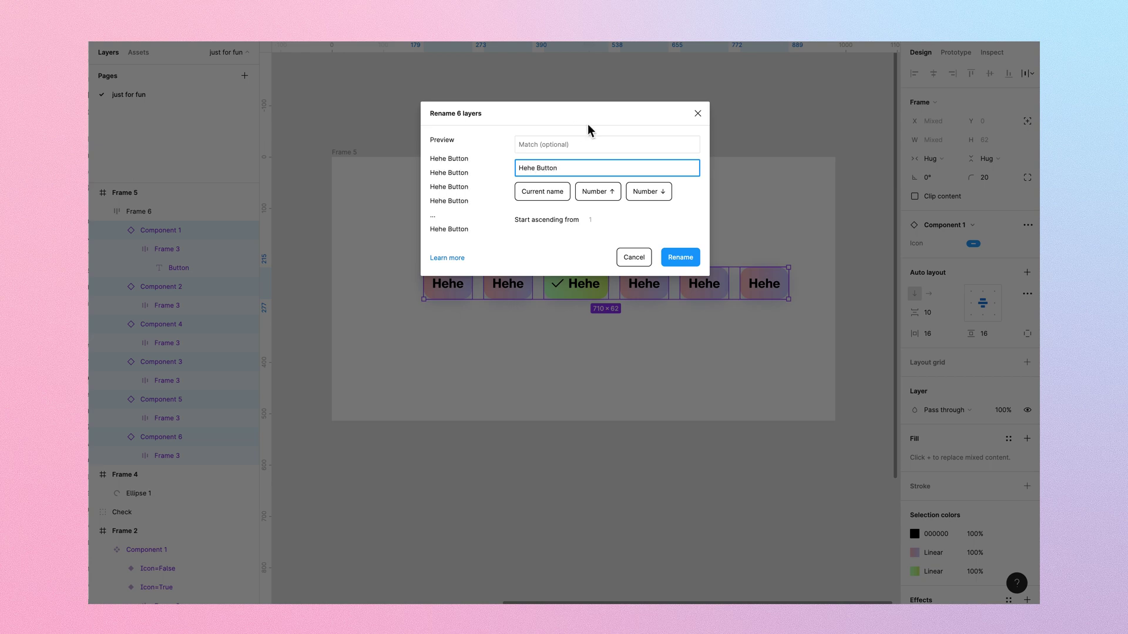
left_click(658, 192)
key("BackSpace")
left_click(574, 252)
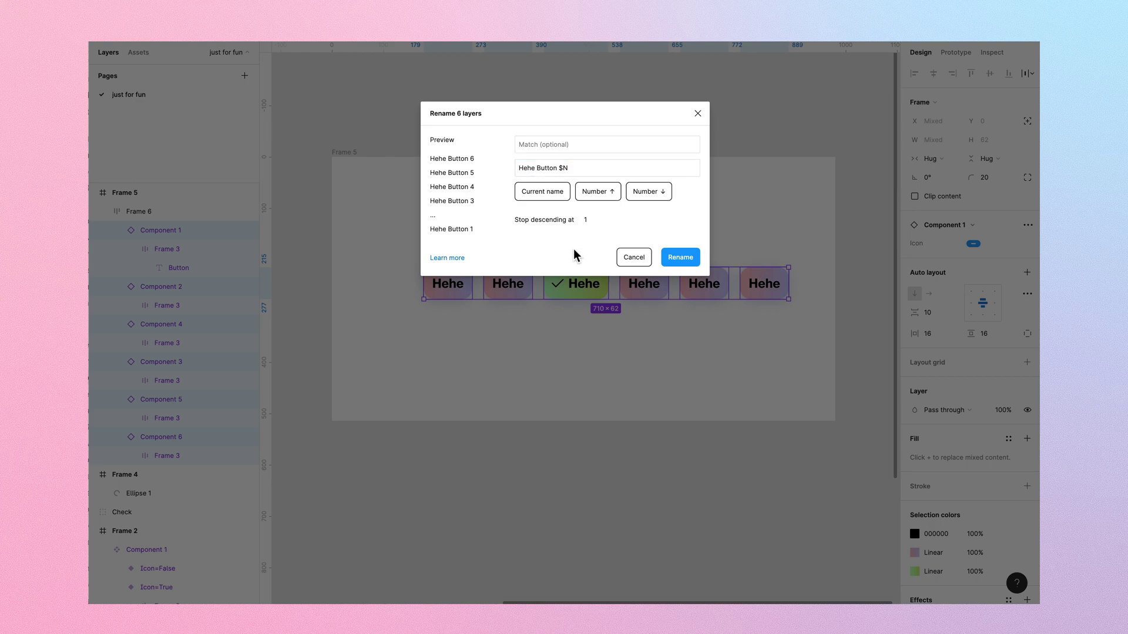
left_click(696, 261)
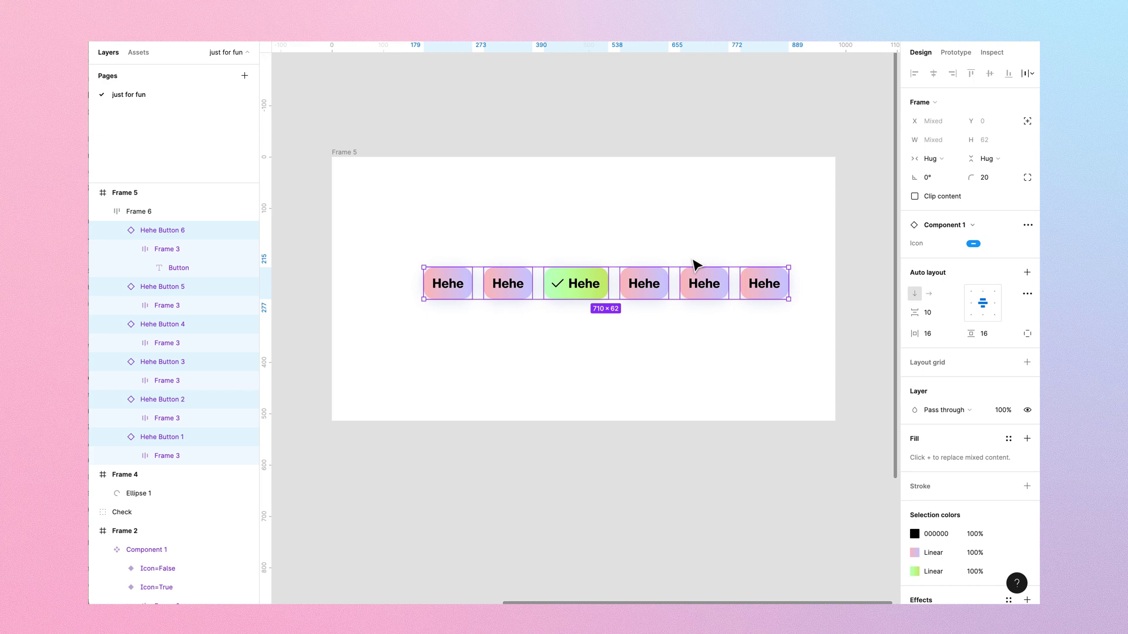